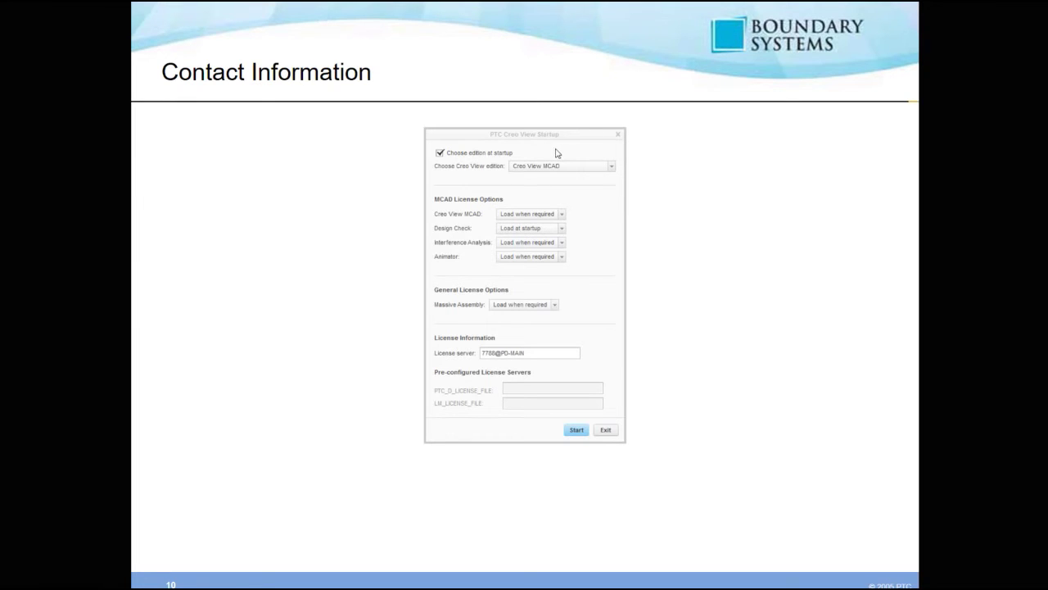
# Keep the Creo View MCAD edition, loaded when required, and start the program
pyautogui.click(552, 167)
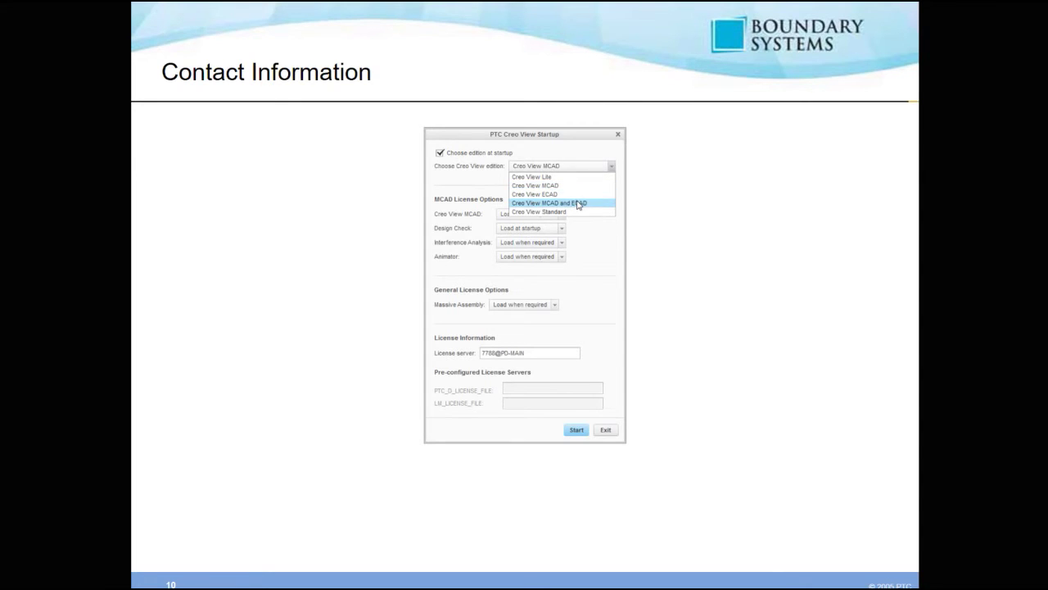
pyautogui.click(488, 186)
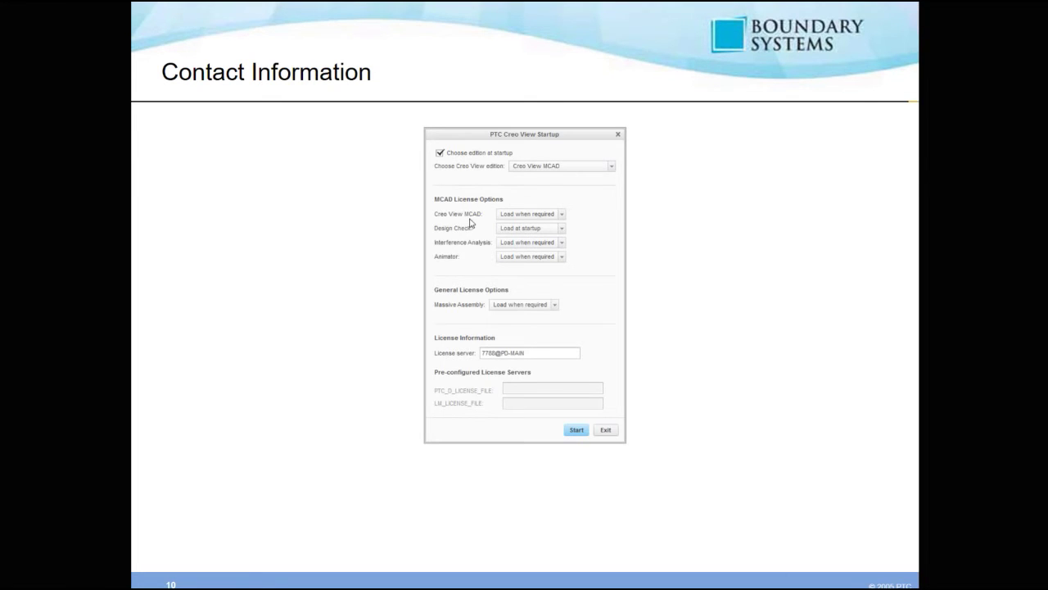
pyautogui.click(507, 222)
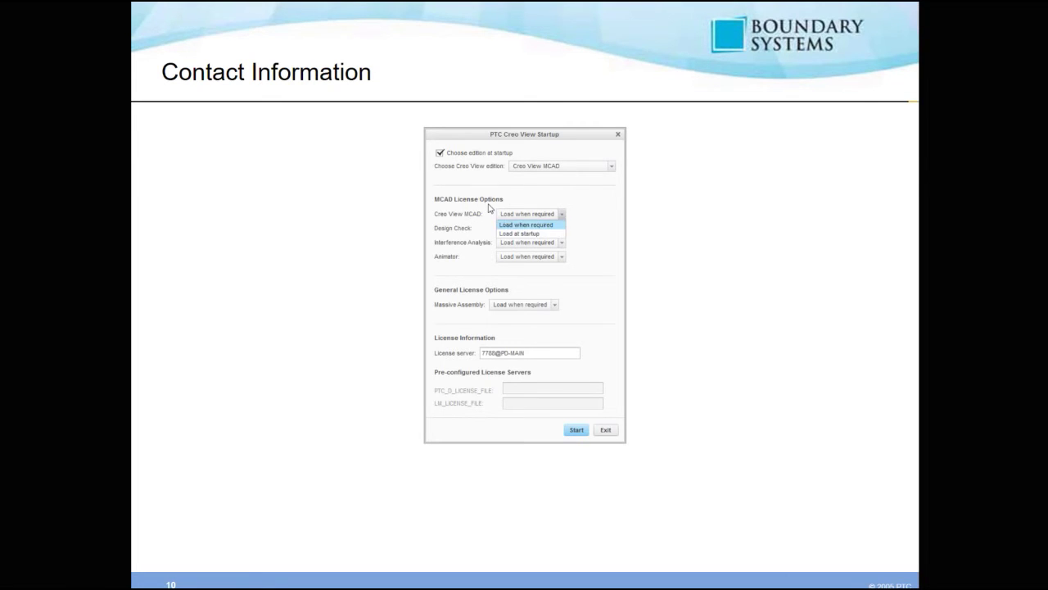
pyautogui.click(490, 208)
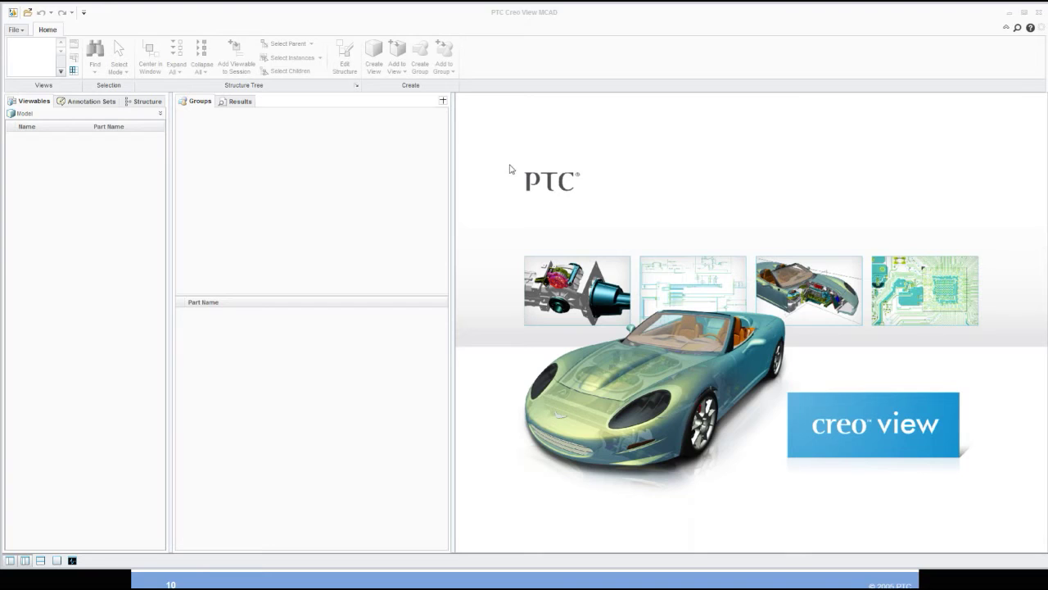
pyautogui.click(26, 17)
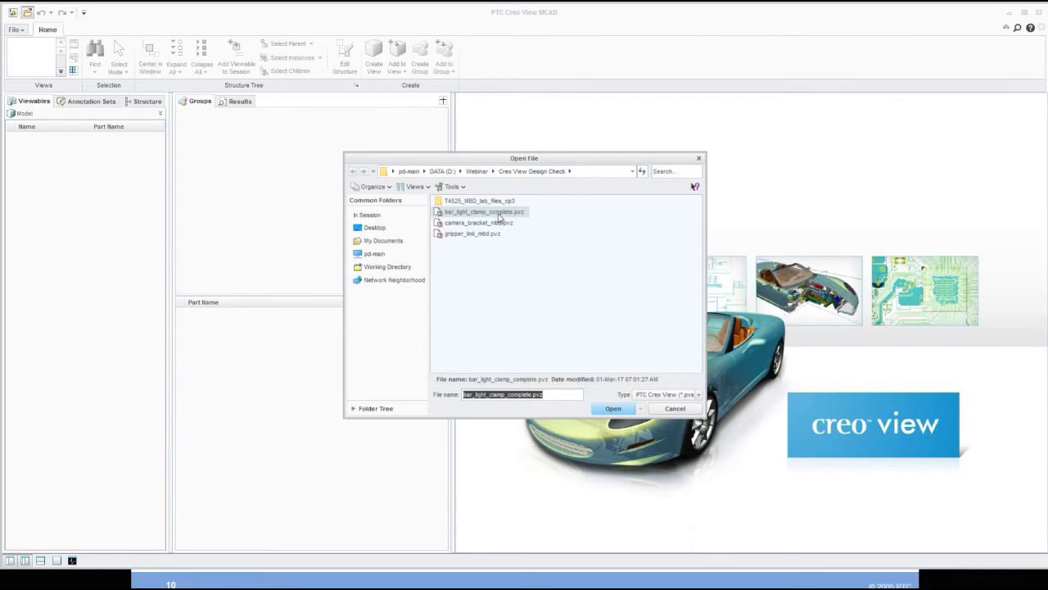
# Open bar_light_clamp_complete.pvz to display the clamp part with its annotations
pyautogui.click(499, 214)
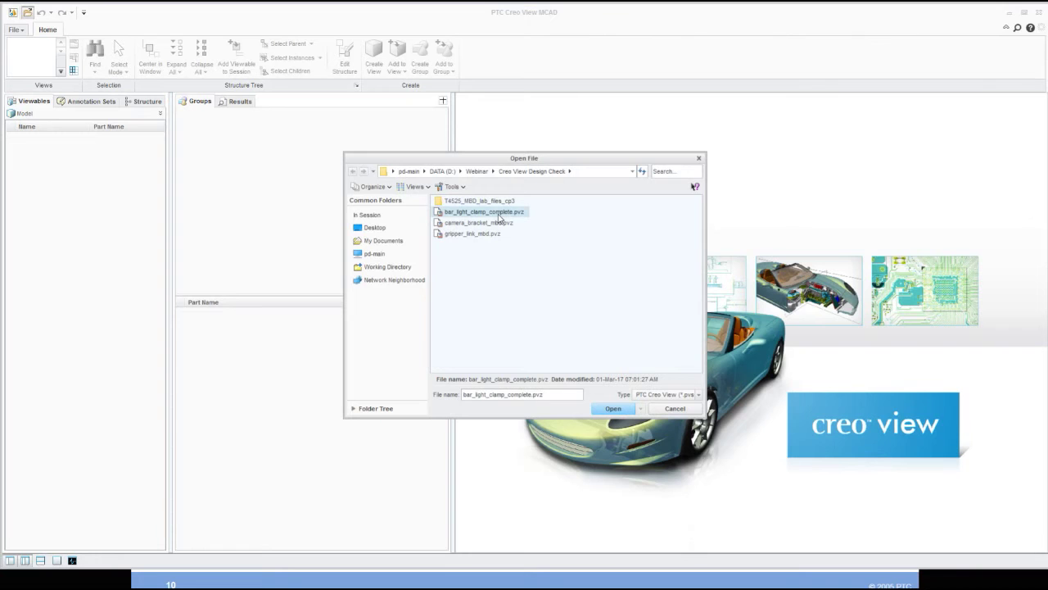
pyautogui.click(620, 412)
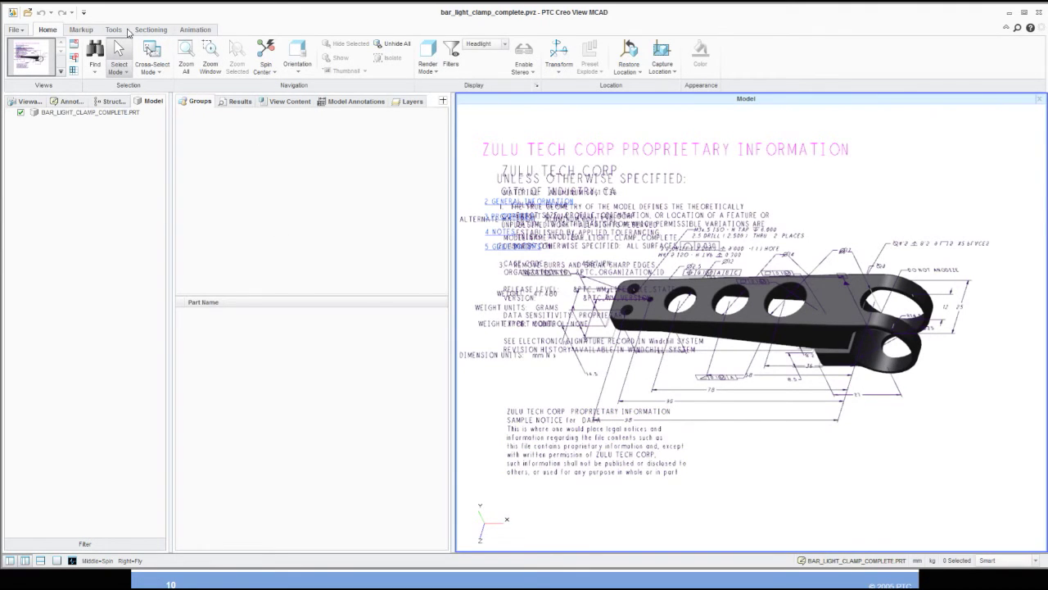
pyautogui.click(116, 31)
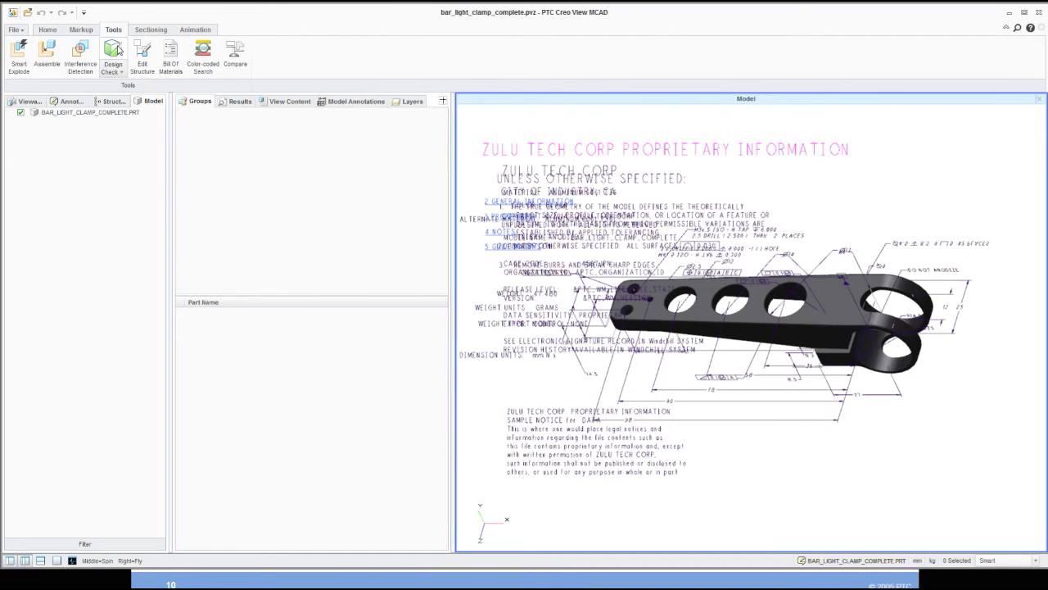
# Launch Design Check on the clamp and list its viewables, Default View through 9_TEST
pyautogui.click(113, 52)
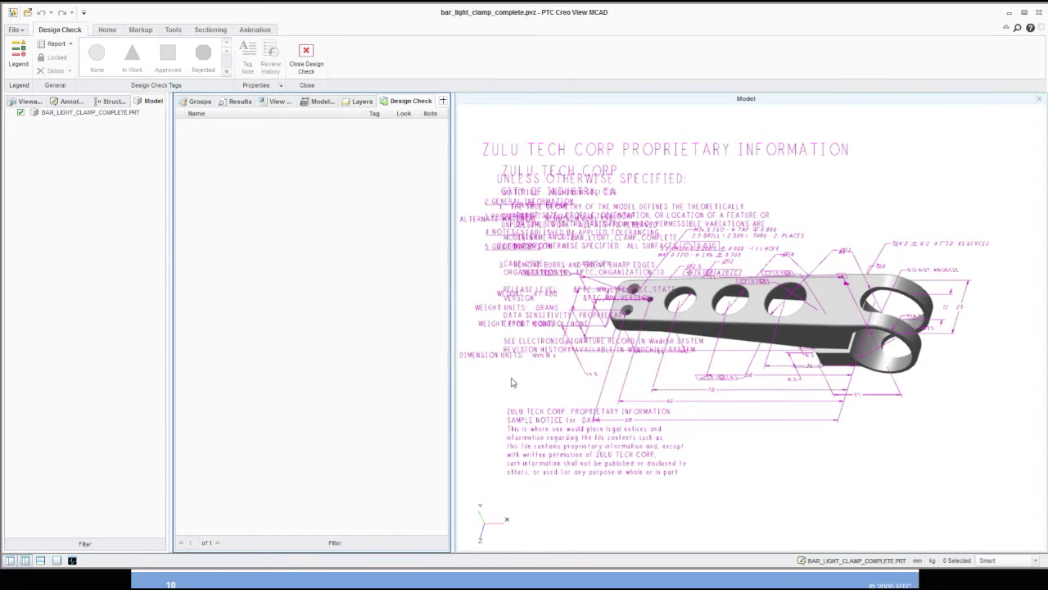
pyautogui.click(60, 103)
pyautogui.click(17, 105)
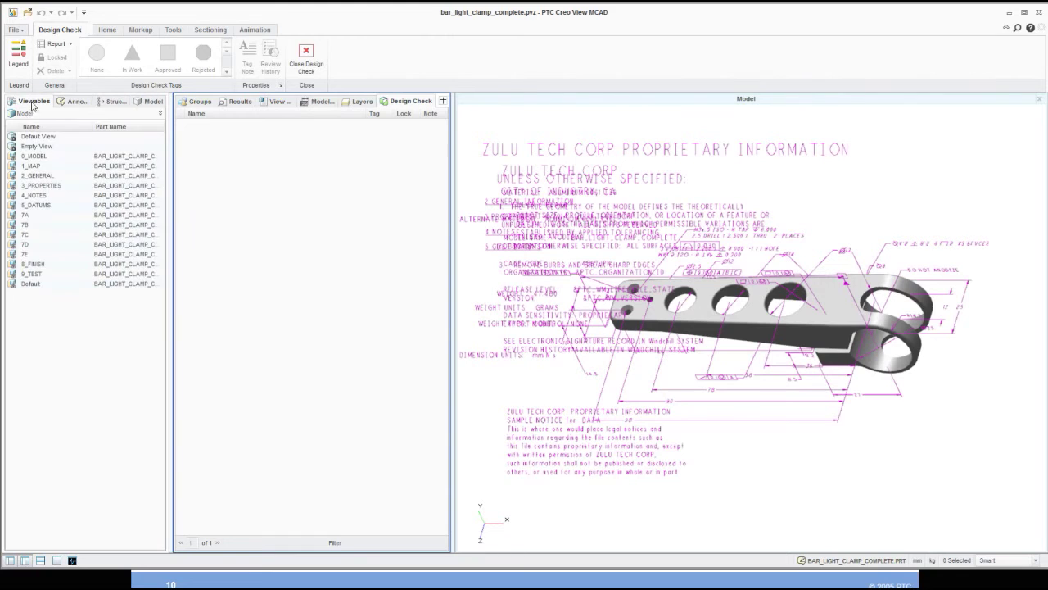
# Browse viewstates 0_MODEL, 1_MAP, 2_GENERAL, 3_PROPERTIES, 4_NOTES and 5_DATUMS
pyautogui.click(37, 157)
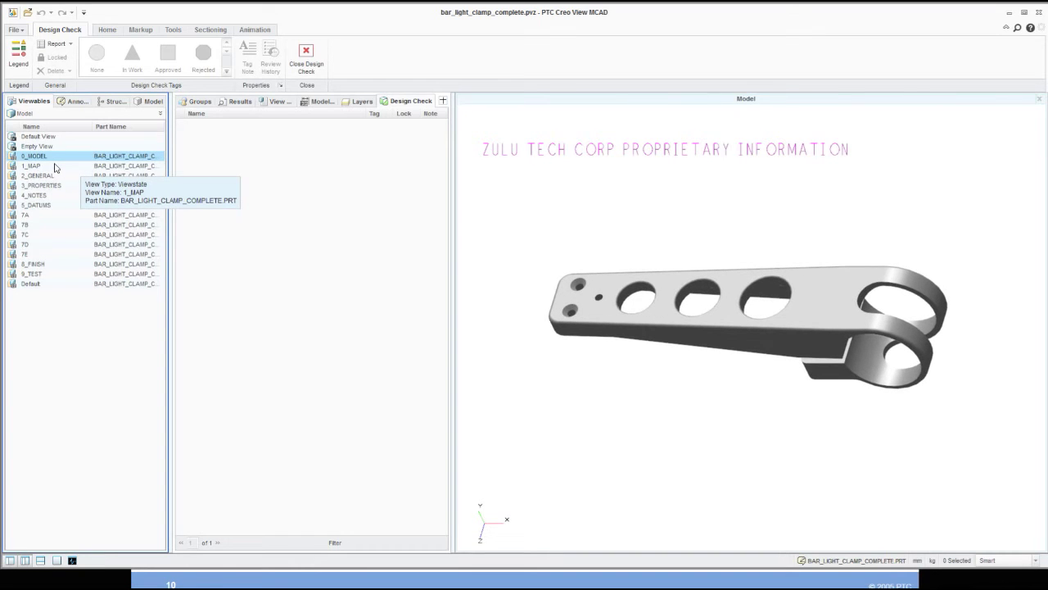
pyautogui.click(55, 166)
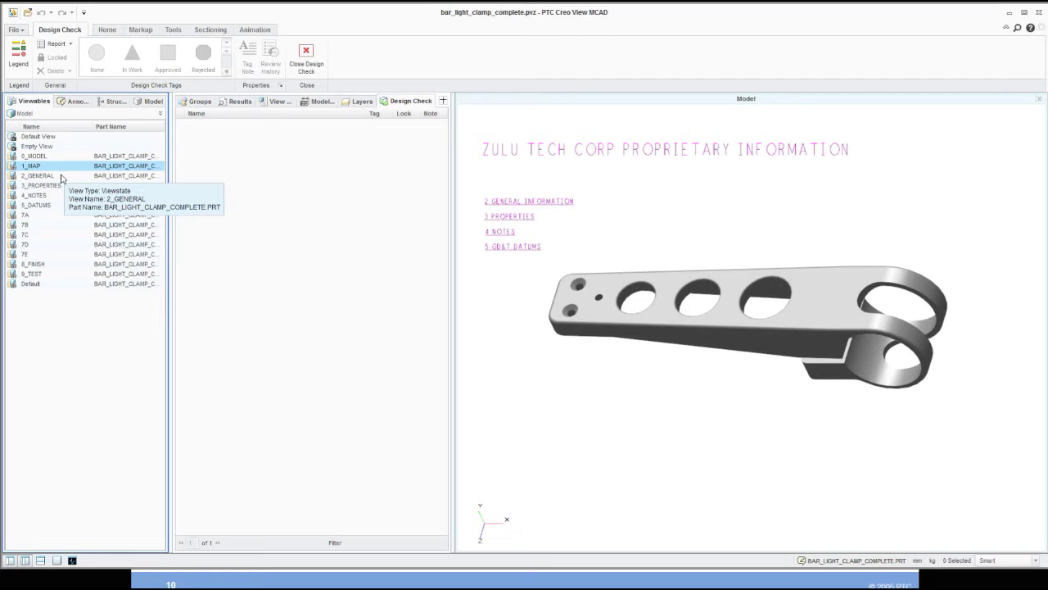
pyautogui.click(60, 176)
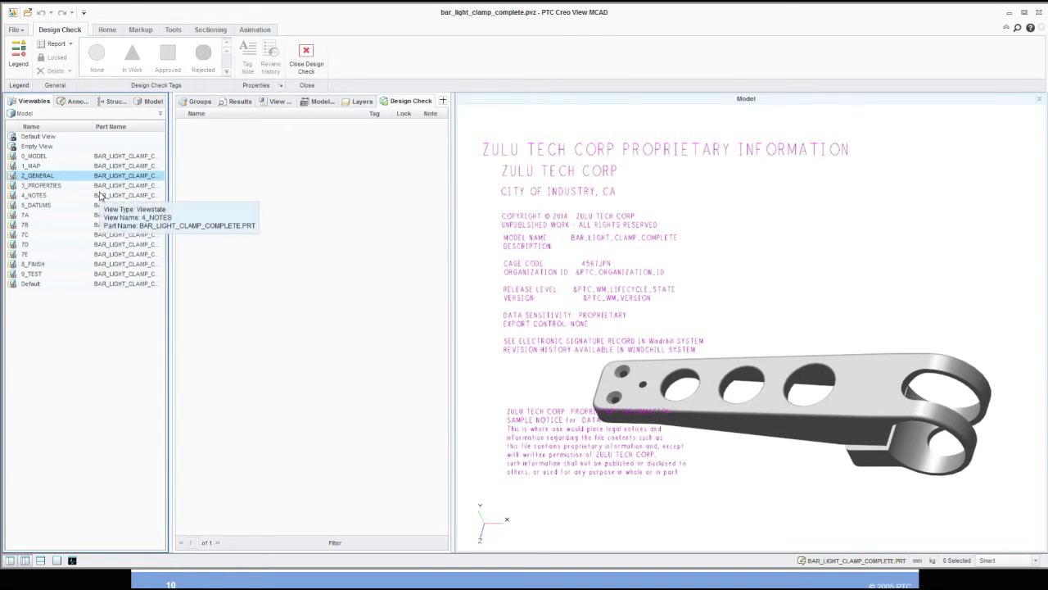
pyautogui.click(51, 187)
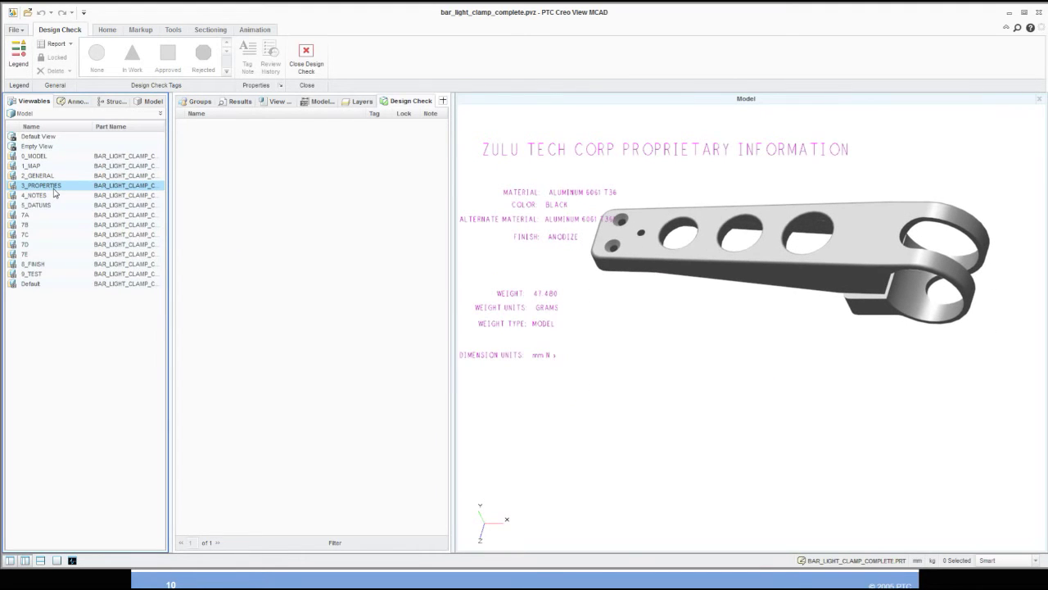
pyautogui.click(44, 196)
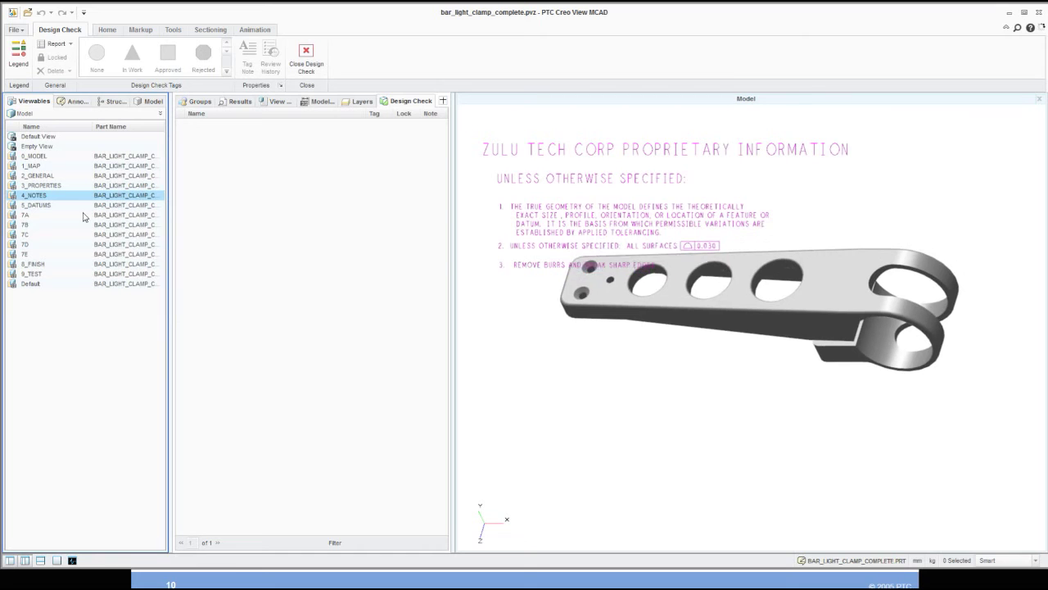
pyautogui.click(57, 205)
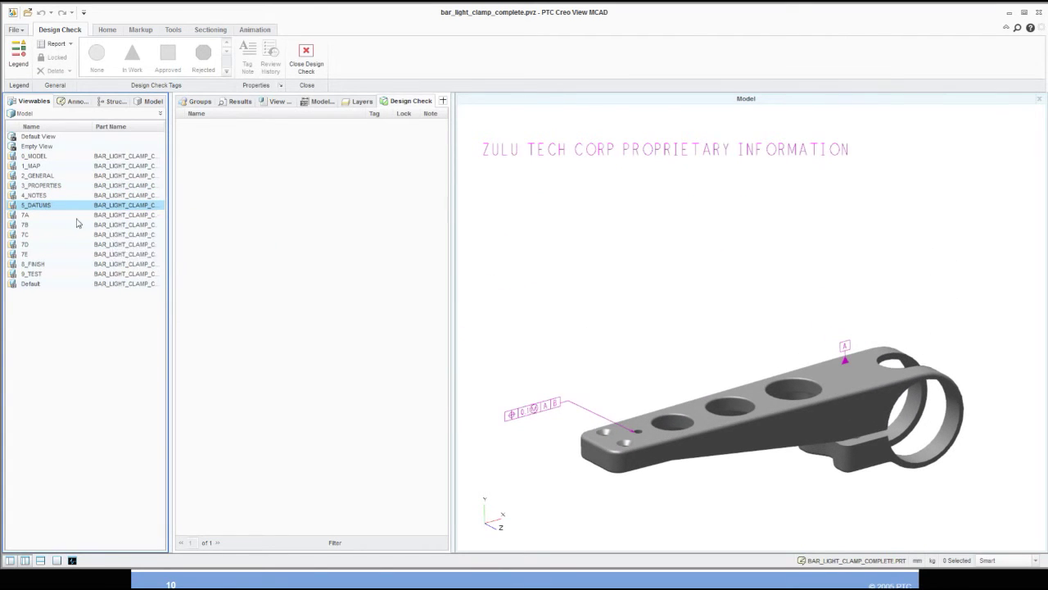
# Browse dimension views 7A through 7E and 8_FINISH, ending back on 7A
pyautogui.click(35, 217)
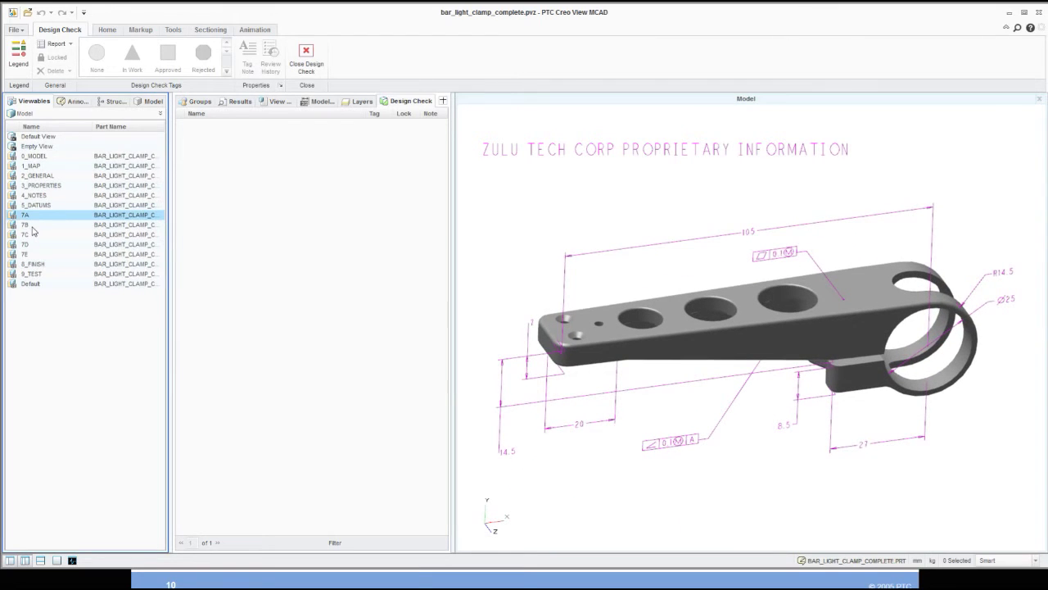
pyautogui.click(36, 225)
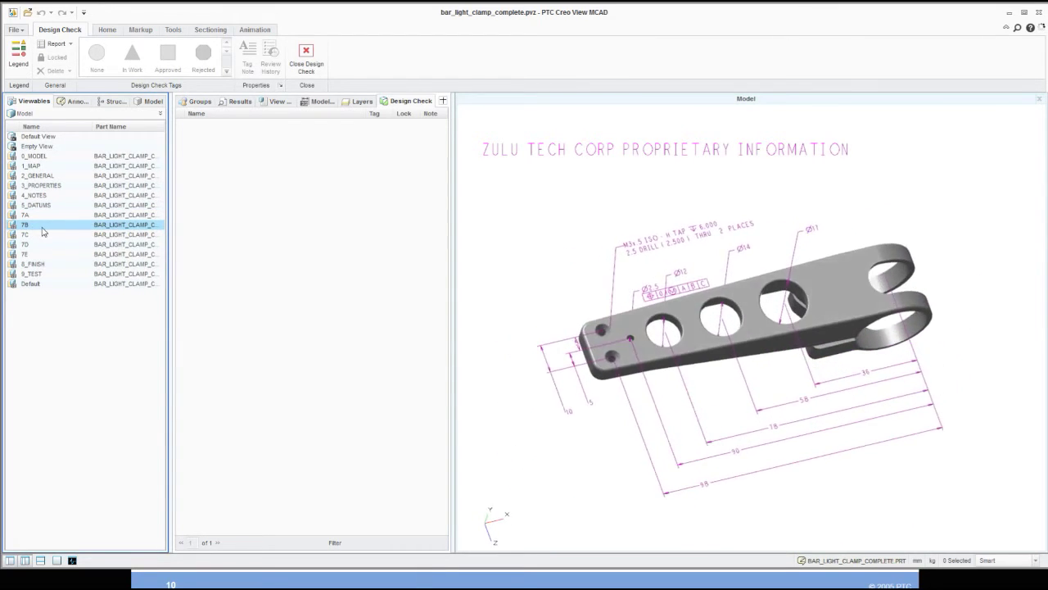
pyautogui.click(41, 236)
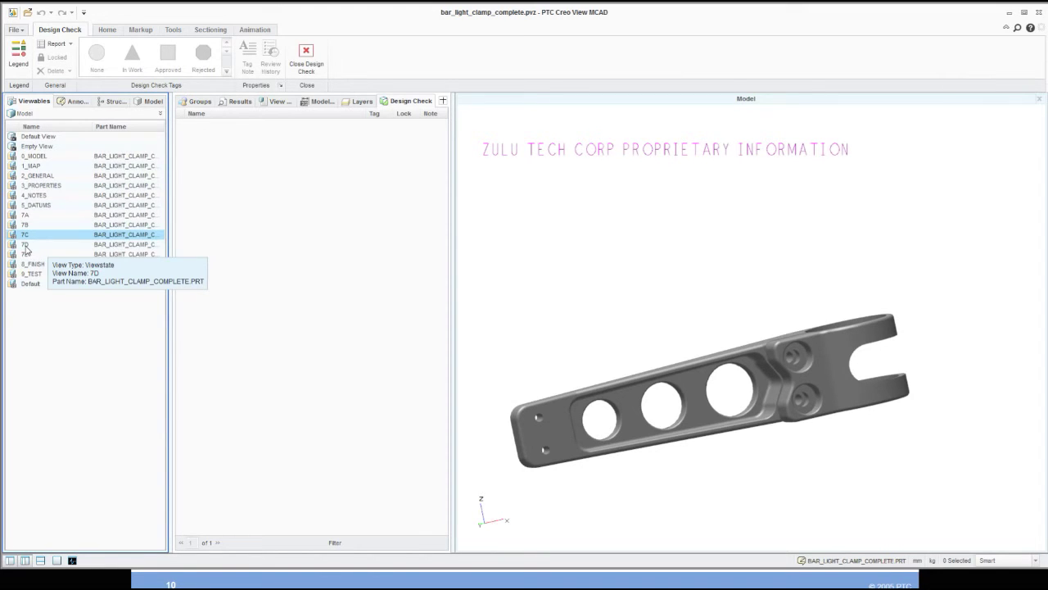
pyautogui.click(105, 242)
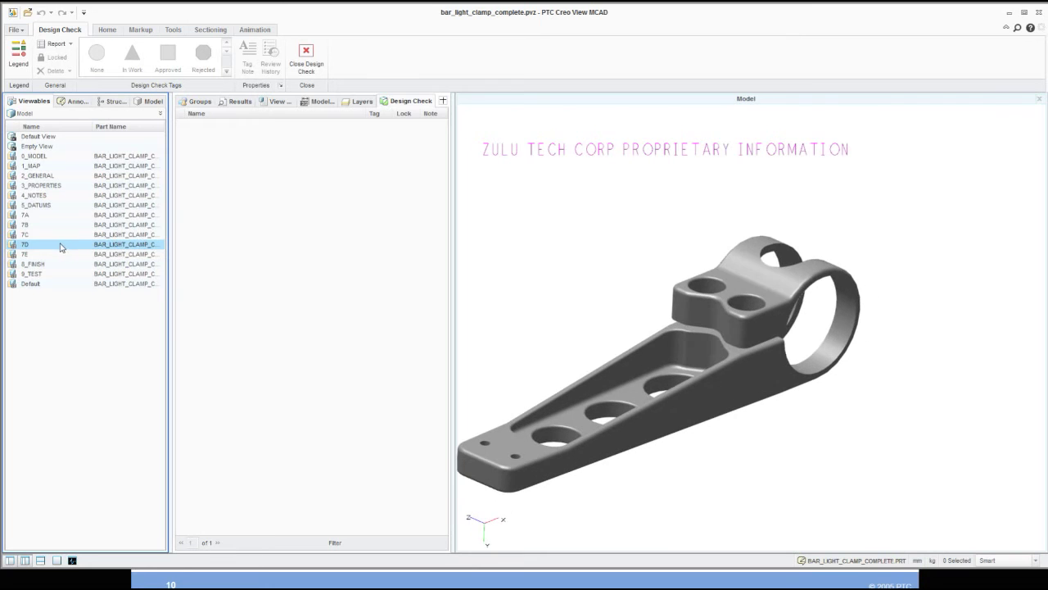
pyautogui.click(30, 254)
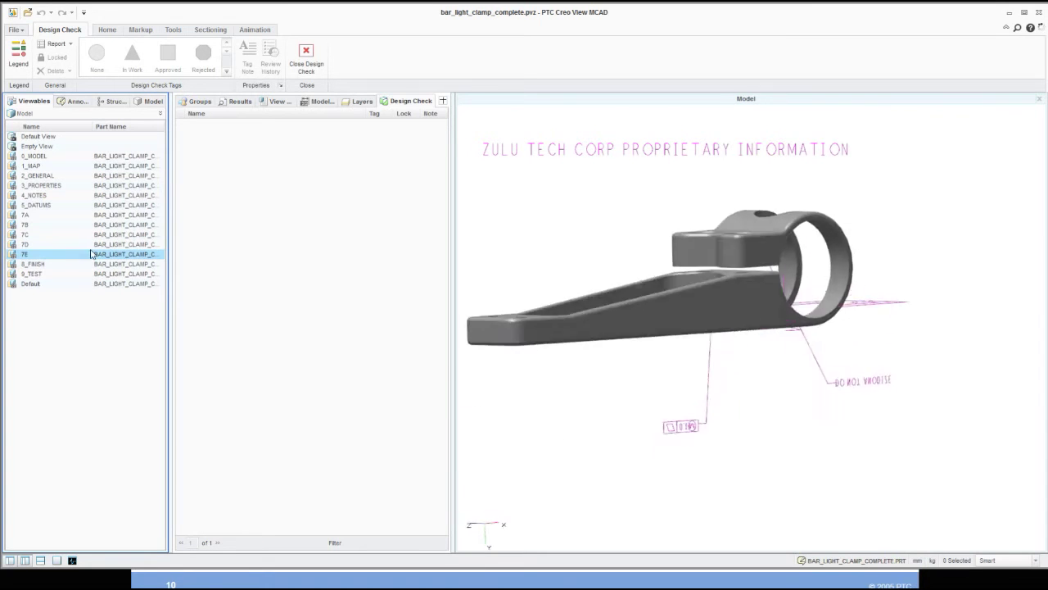
pyautogui.click(45, 264)
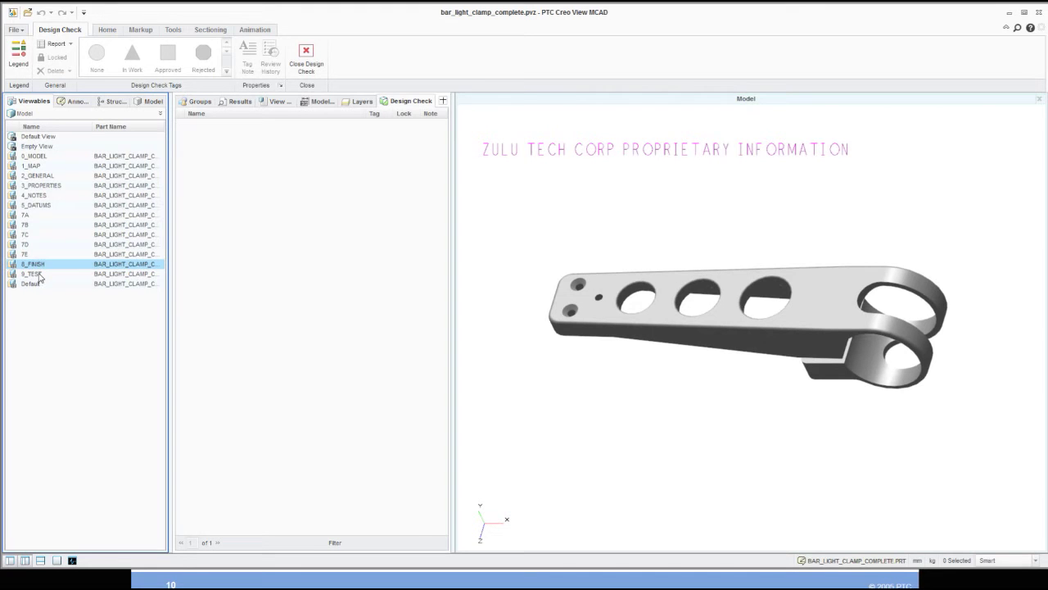
pyautogui.click(27, 215)
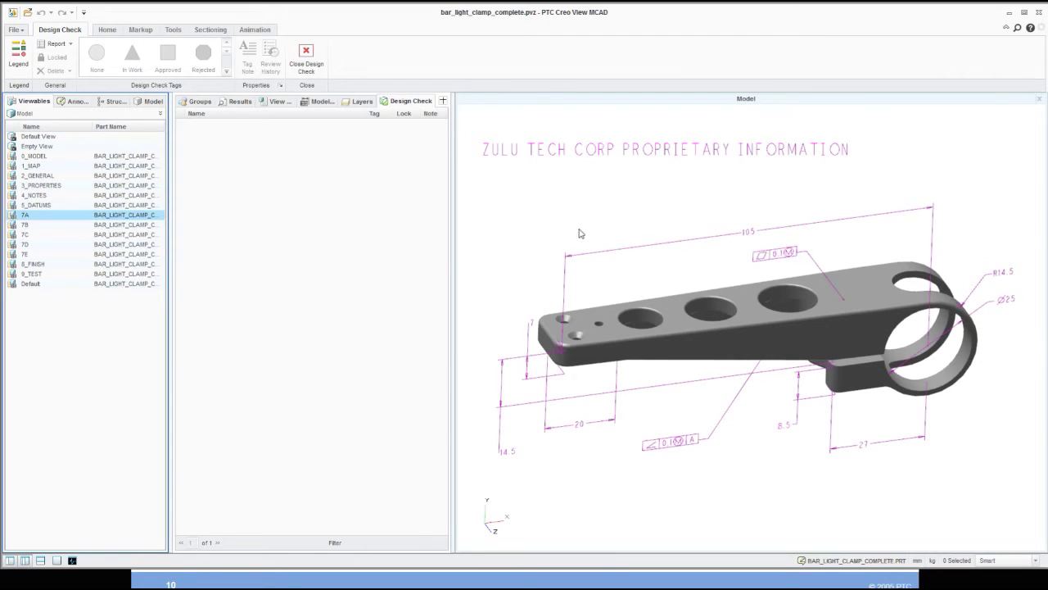
# Show the Design Check tag legend and widen its Navigator Symbol column
pyautogui.click(16, 62)
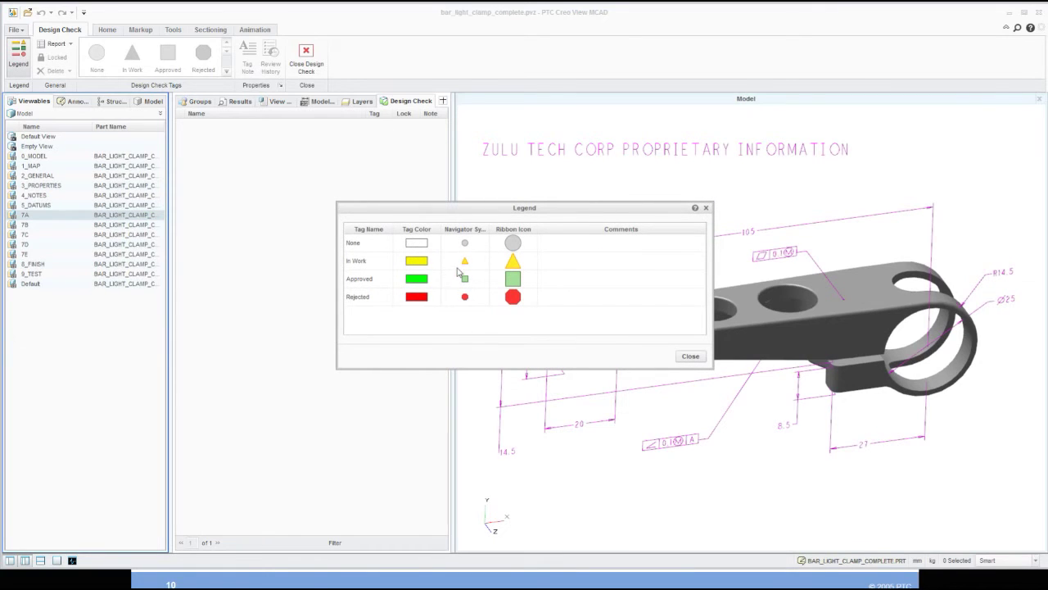
pyautogui.moveTo(489, 227); pyautogui.dragTo(496, 230)
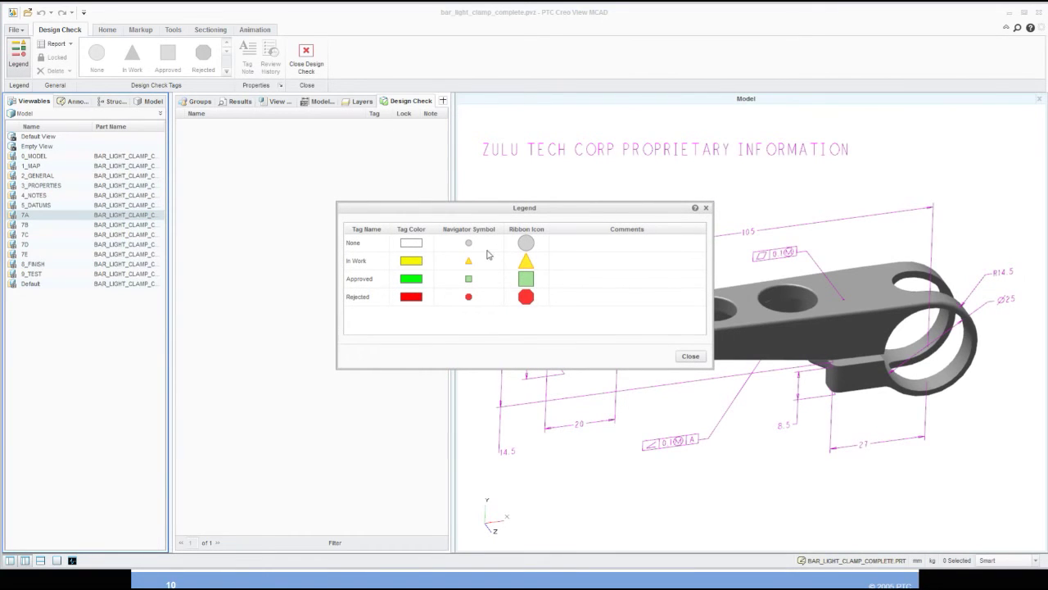
pyautogui.click(689, 357)
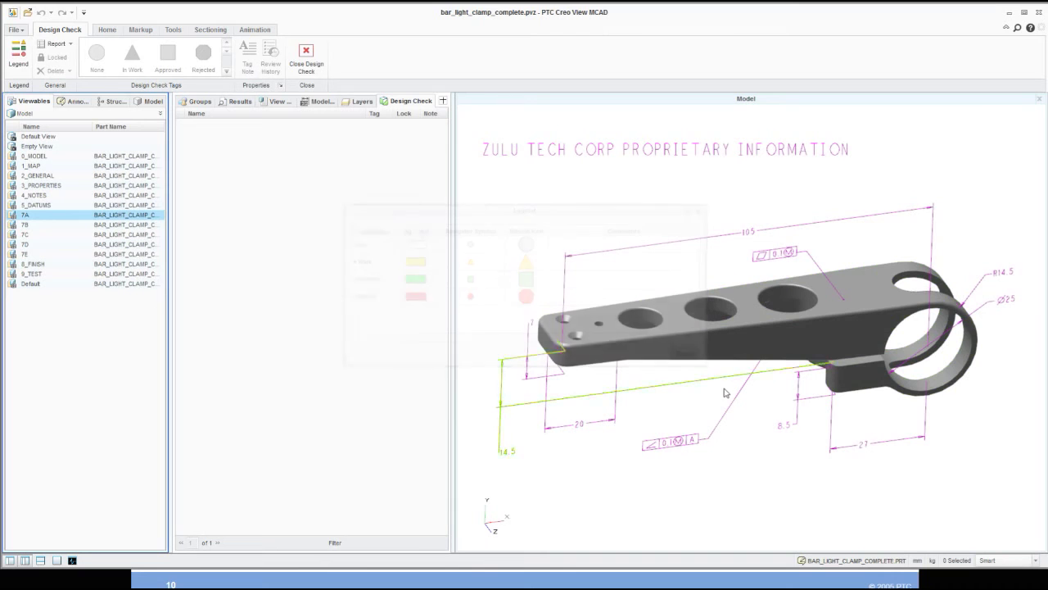
pyautogui.click(712, 348)
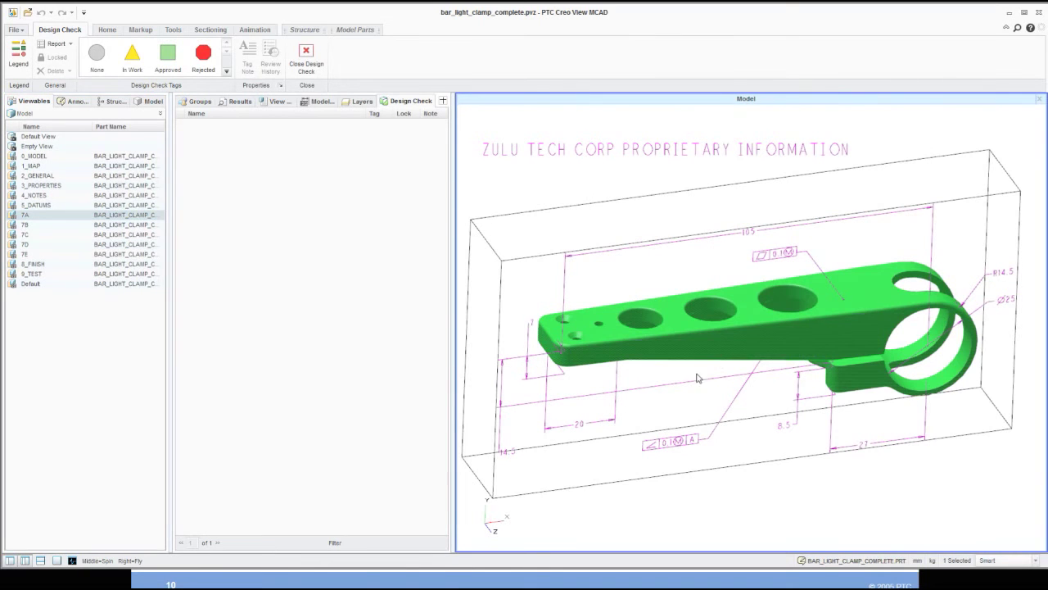
pyautogui.moveTo(705, 381)
pyautogui.mouseDown(button='middle')
pyautogui.moveTo(676, 361)
pyautogui.moveTo(718, 382)
pyautogui.moveTo(710, 388)
pyautogui.mouseUp(button='middle')
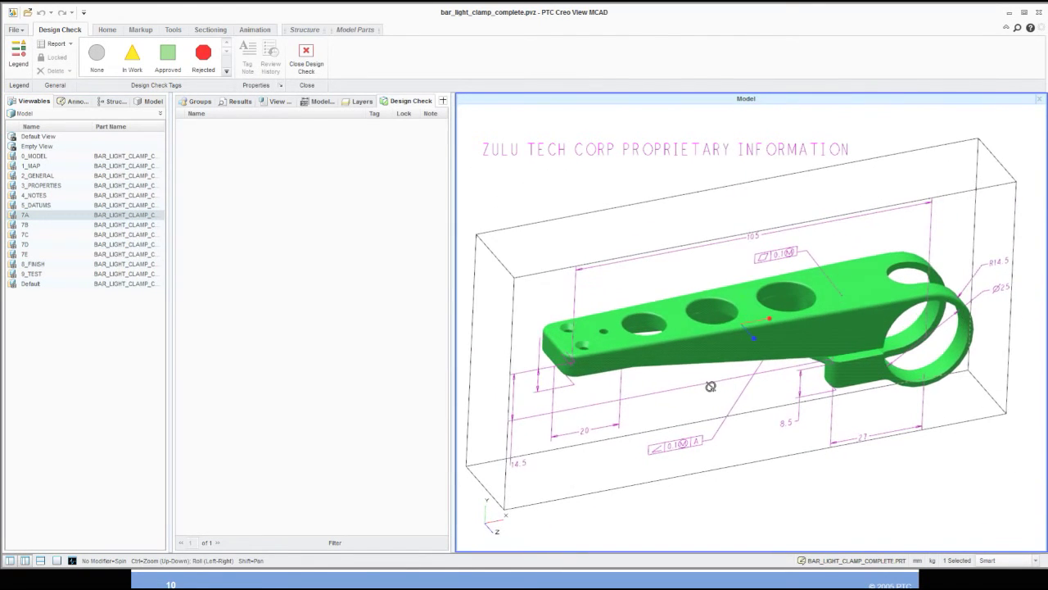
pyautogui.click(778, 256)
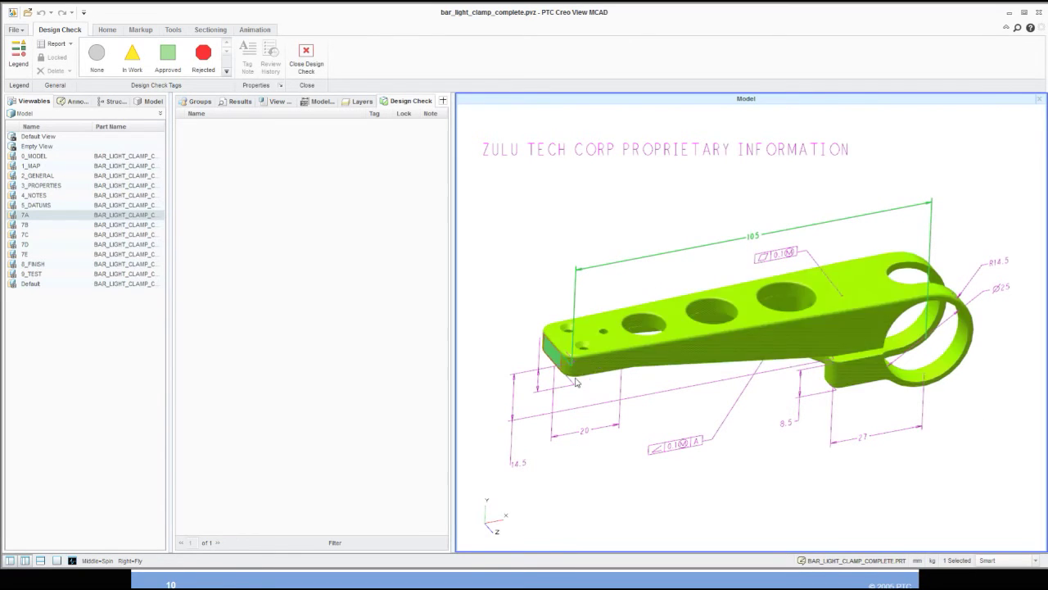
pyautogui.click(546, 340)
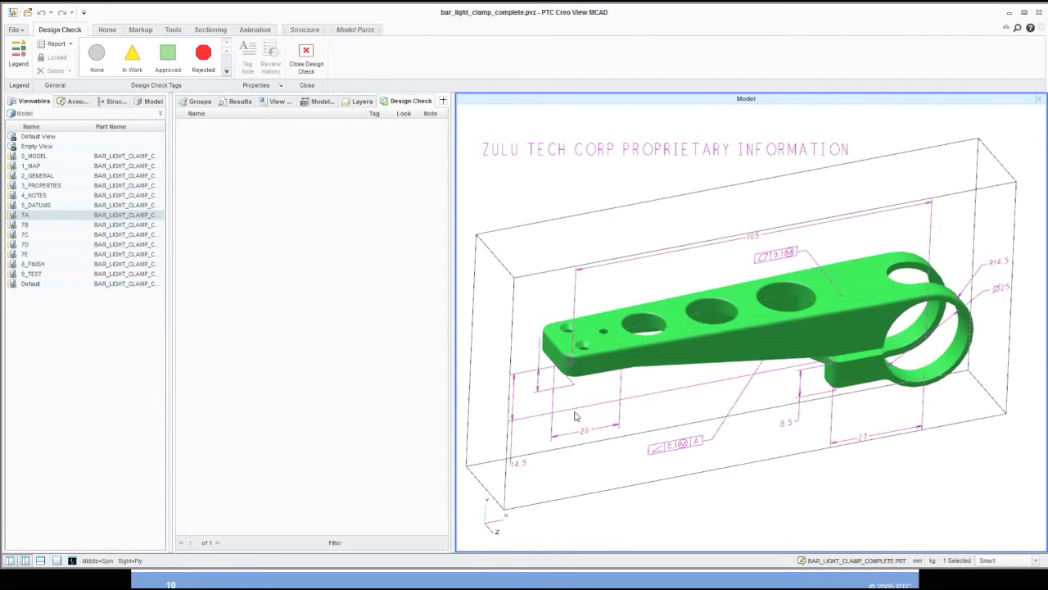
pyautogui.click(588, 432)
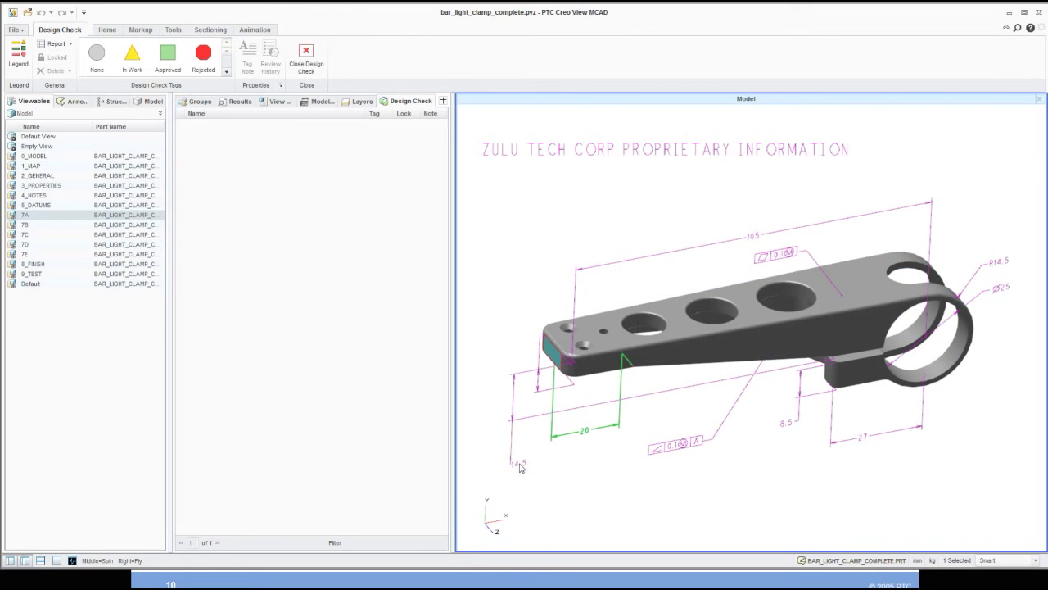
pyautogui.click(520, 470)
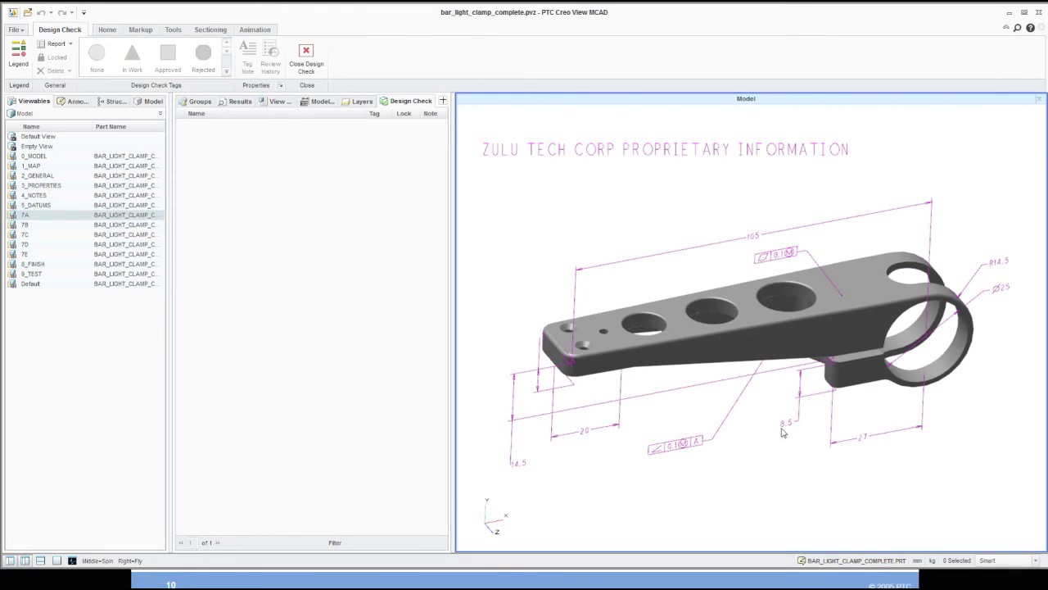
pyautogui.click(522, 465)
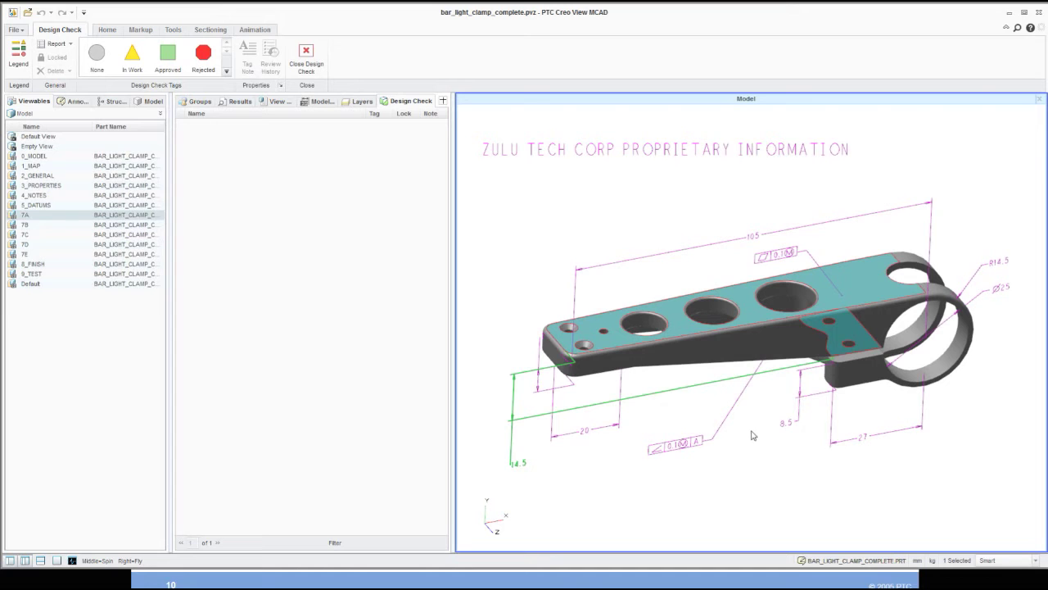
pyautogui.click(695, 446)
pyautogui.moveTo(759, 458)
pyautogui.mouseDown(button='middle')
pyautogui.moveTo(798, 262)
pyautogui.moveTo(778, 221)
pyautogui.moveTo(791, 451)
pyautogui.mouseUp(button='middle')
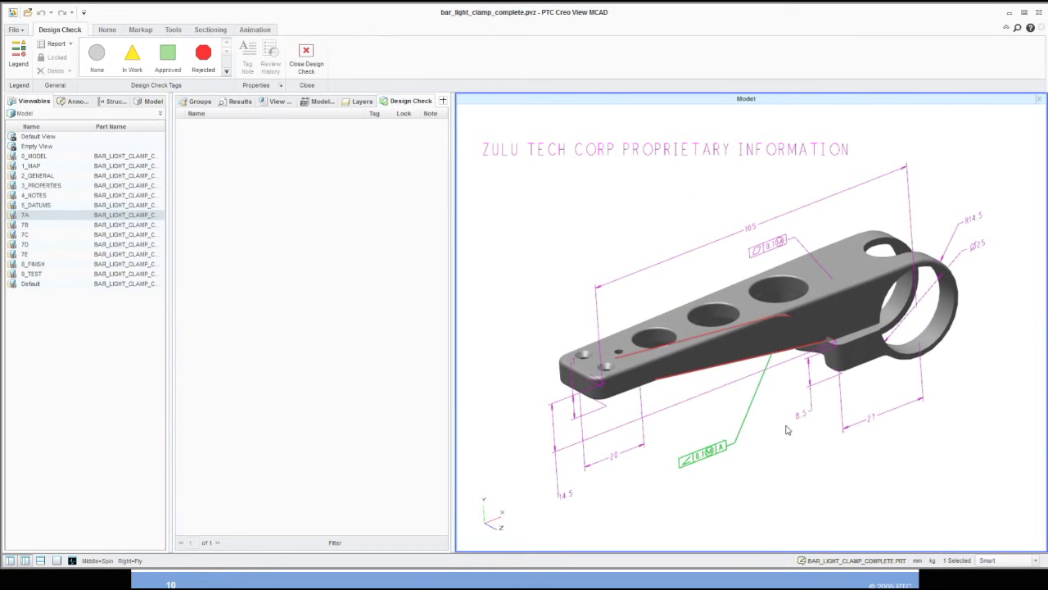
pyautogui.click(771, 249)
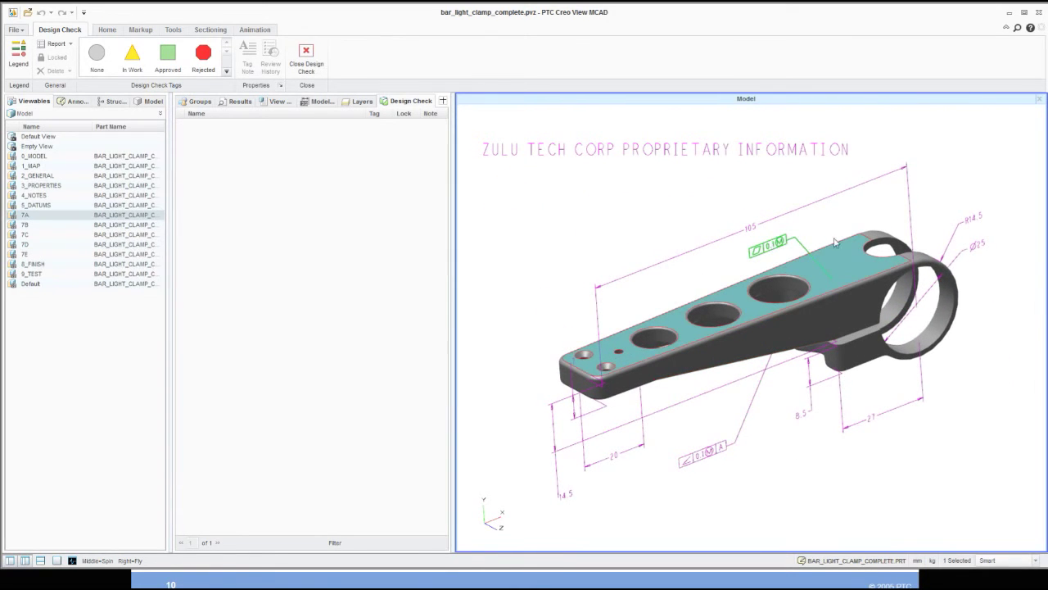
pyautogui.moveTo(835, 242); pyautogui.dragTo(811, 263, button='middle')
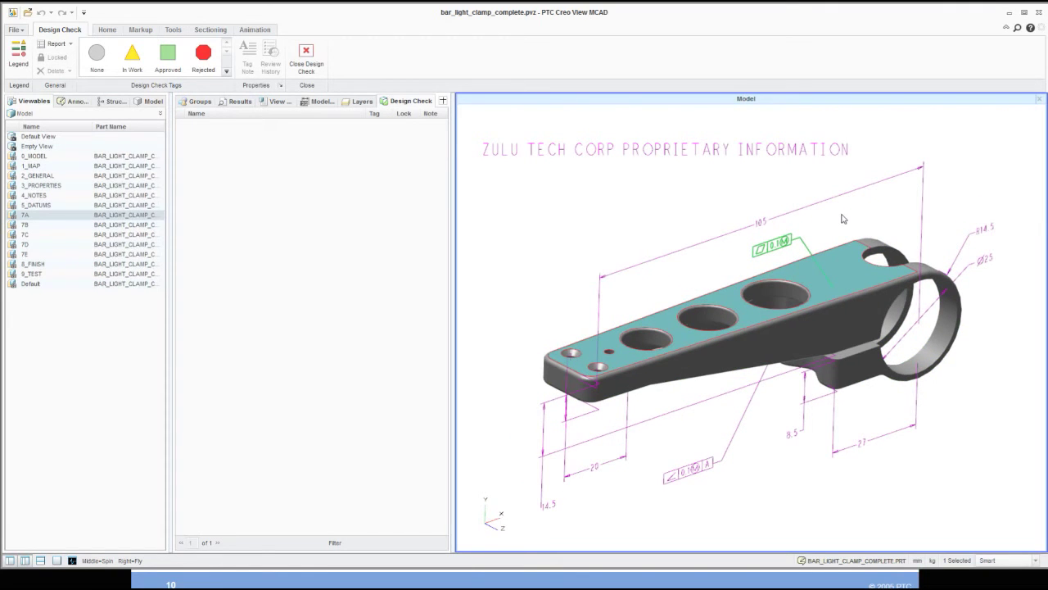
pyautogui.click(759, 225)
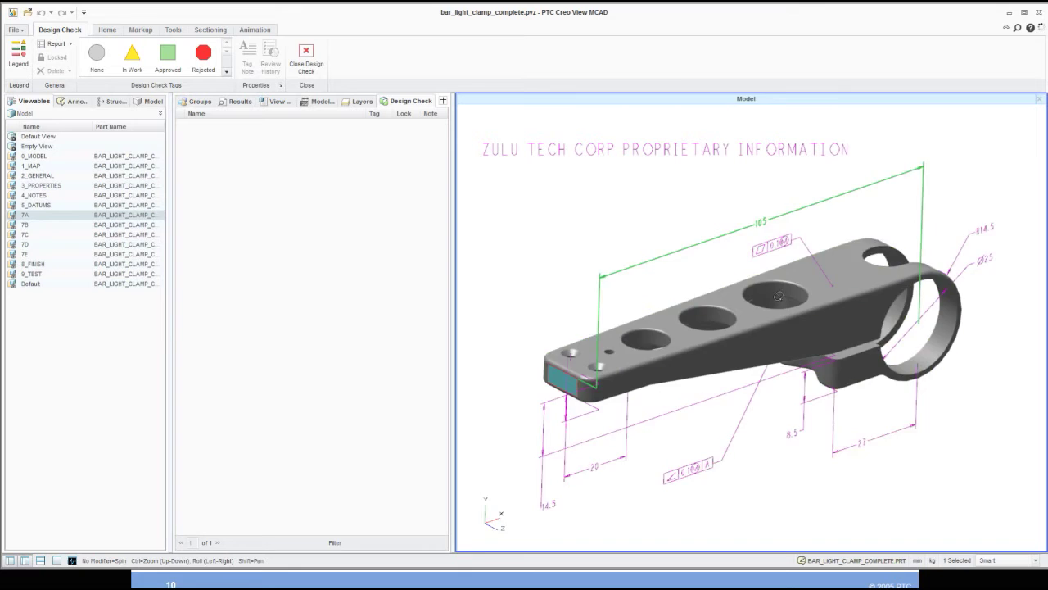
pyautogui.moveTo(778, 295); pyautogui.dragTo(742, 335, button='middle')
pyautogui.moveTo(707, 254); pyautogui.dragTo(825, 298, button='middle')
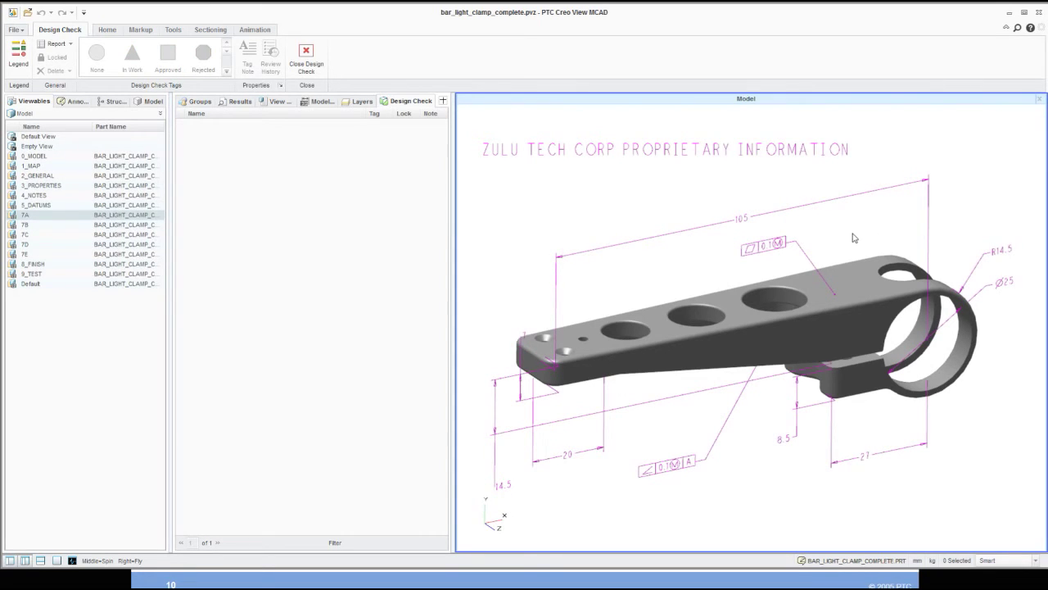
pyautogui.click(742, 223)
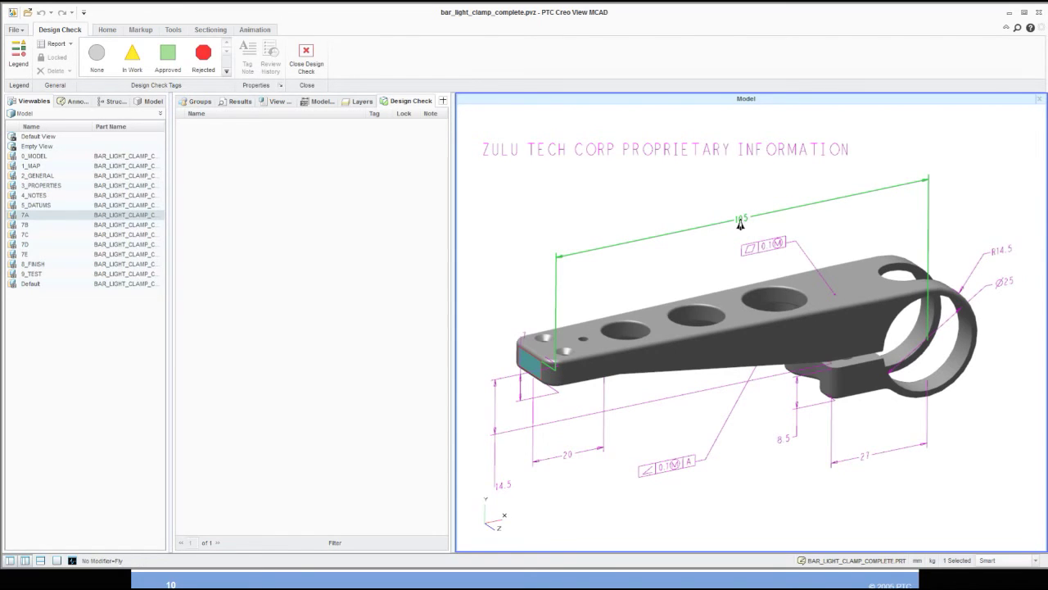
# Mark the 105 dimension with a red Rejected design check tag
pyautogui.rightClick(740, 224)
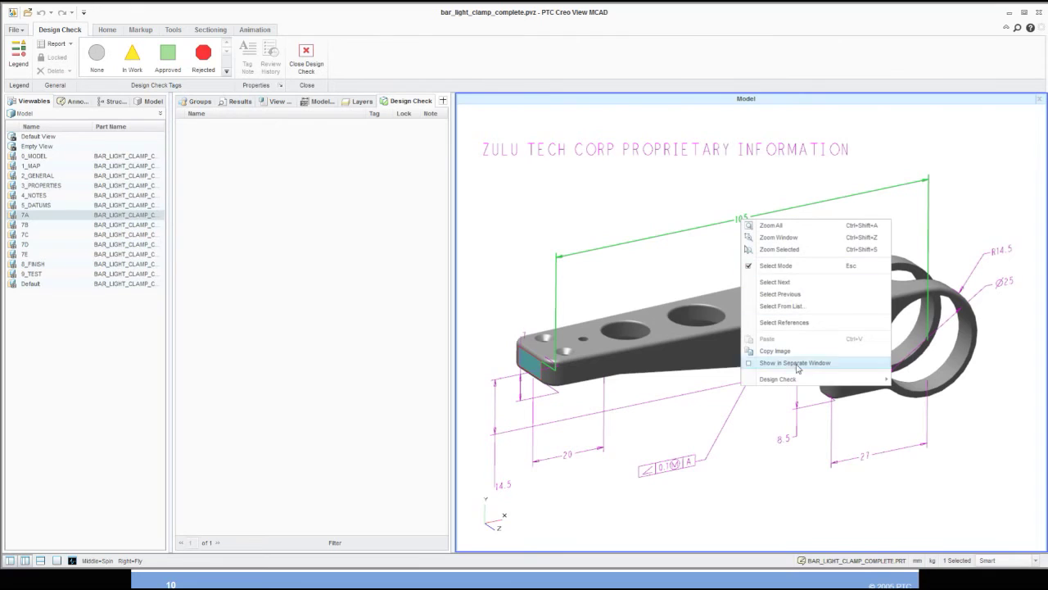
pyautogui.moveTo(797, 380)
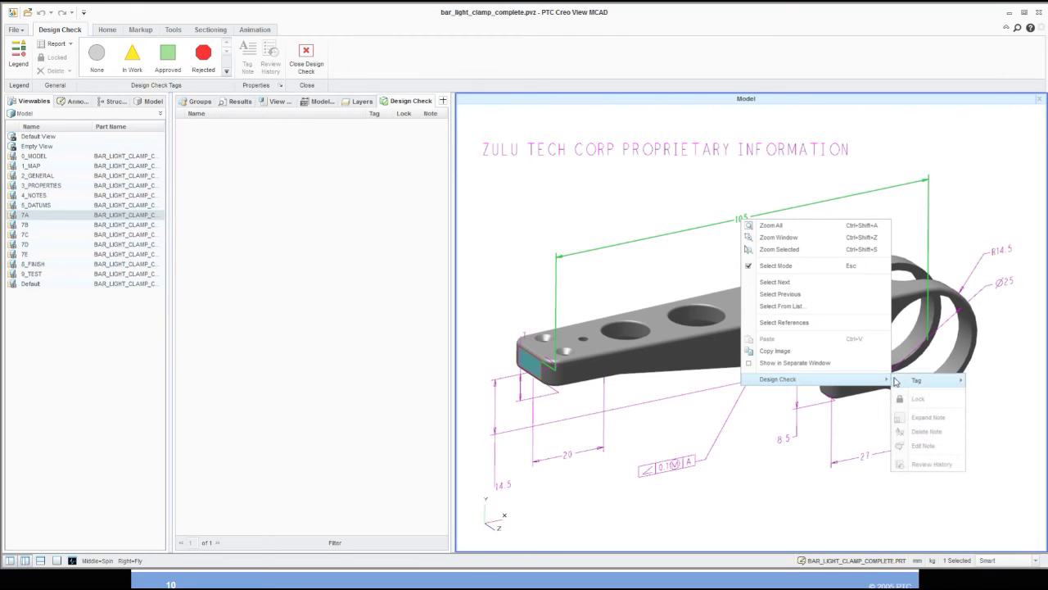
pyautogui.moveTo(911, 380)
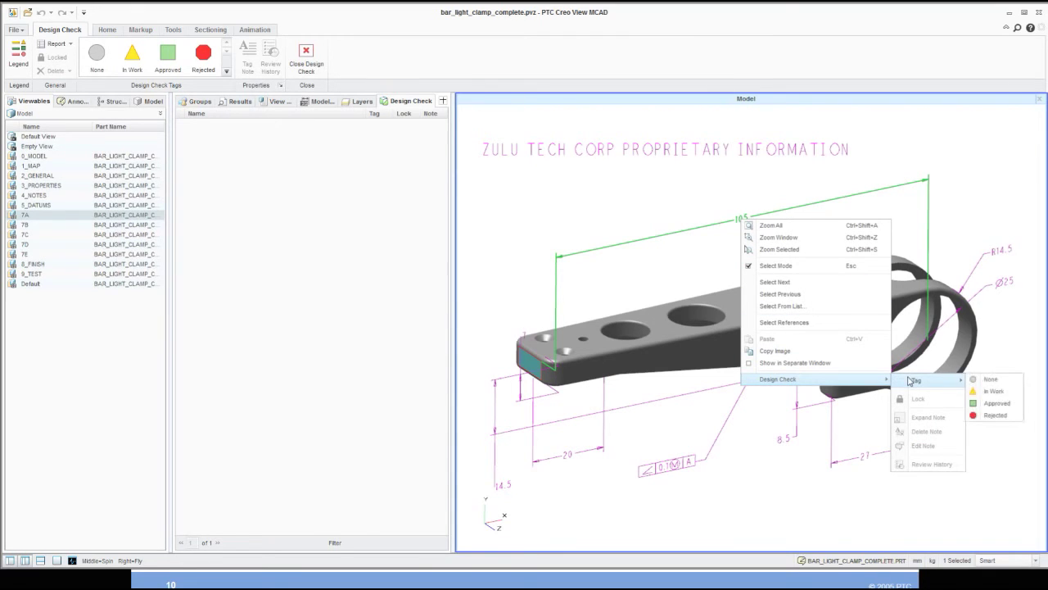
pyautogui.click(997, 418)
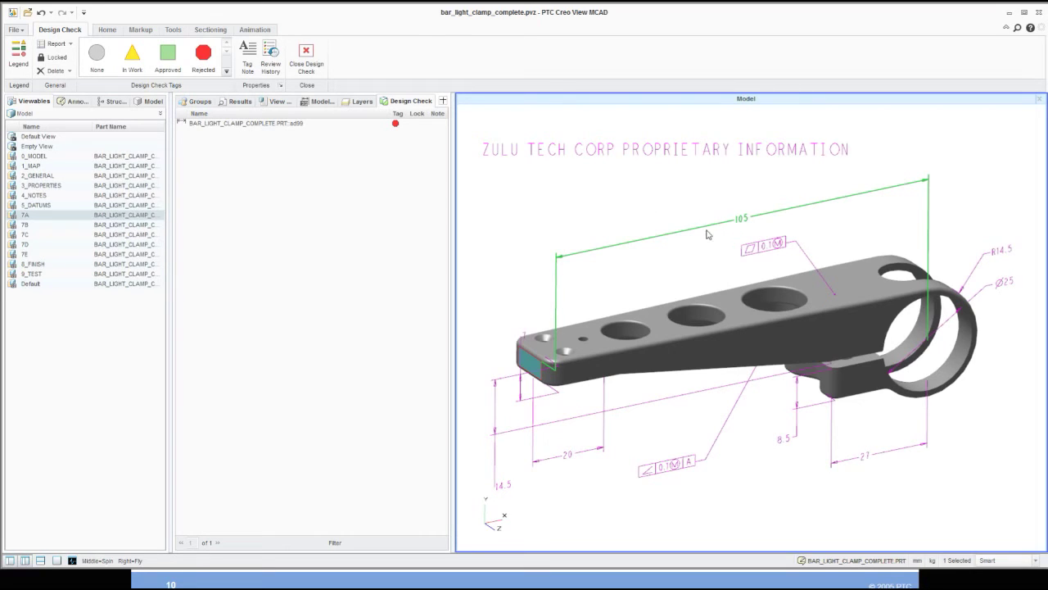
# Add the note 'PLEASE ADD TOLERANCING (PER OUR SPEC) TO THIS DIMENSION' to the Rejected tag
pyautogui.click(248, 56)
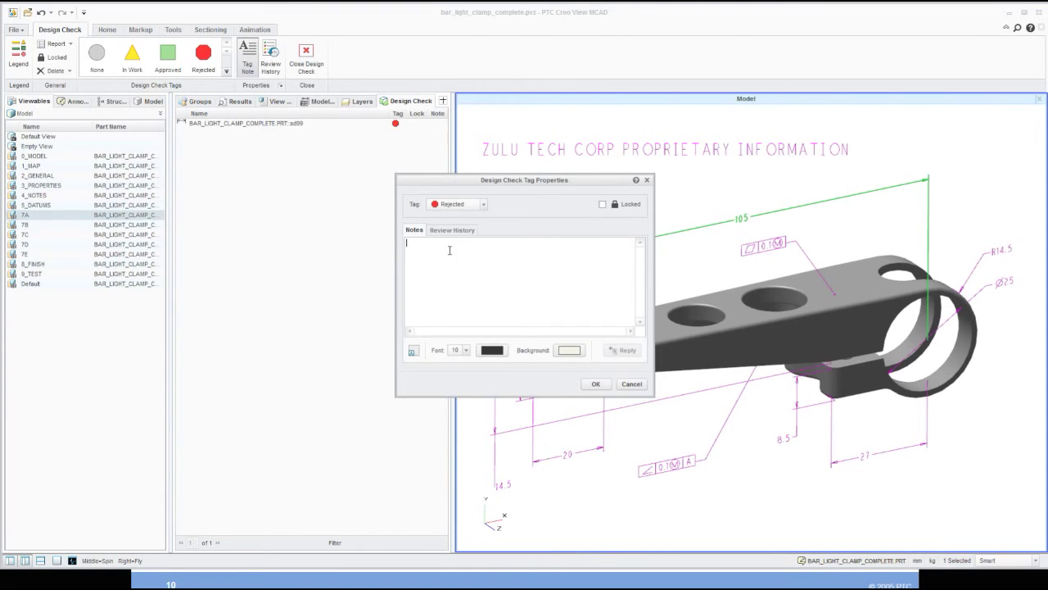
pyautogui.write('please')
pyautogui.press('BackSpace')
pyautogui.press('BackSpace')
pyautogui.press('BackSpace')
pyautogui.write('PLEASE ADD TOLERANCING (PER OUR SPEC) TO THIS DIMENSION')
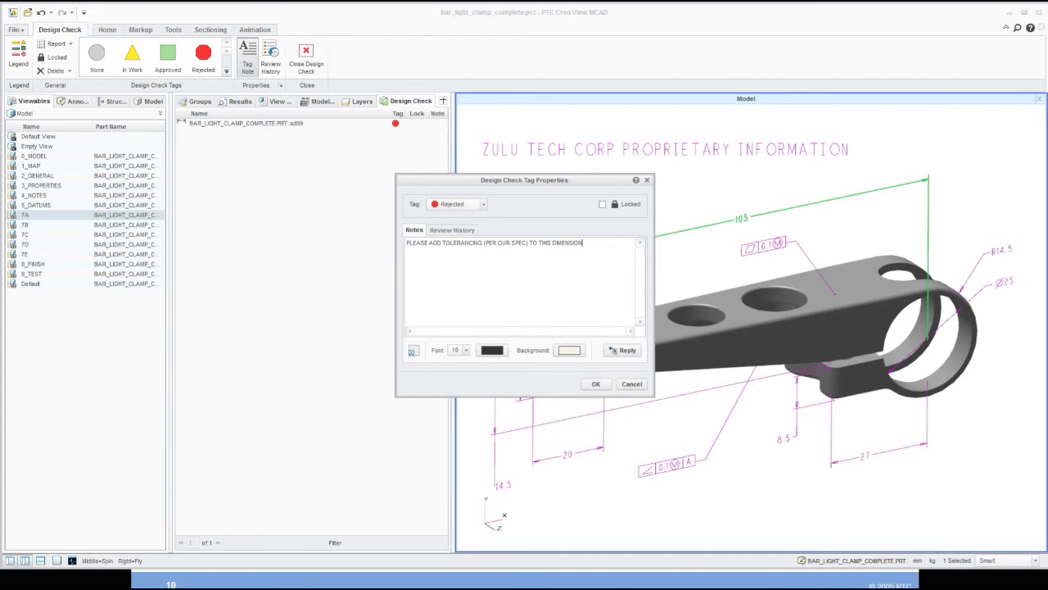
pyautogui.click(597, 384)
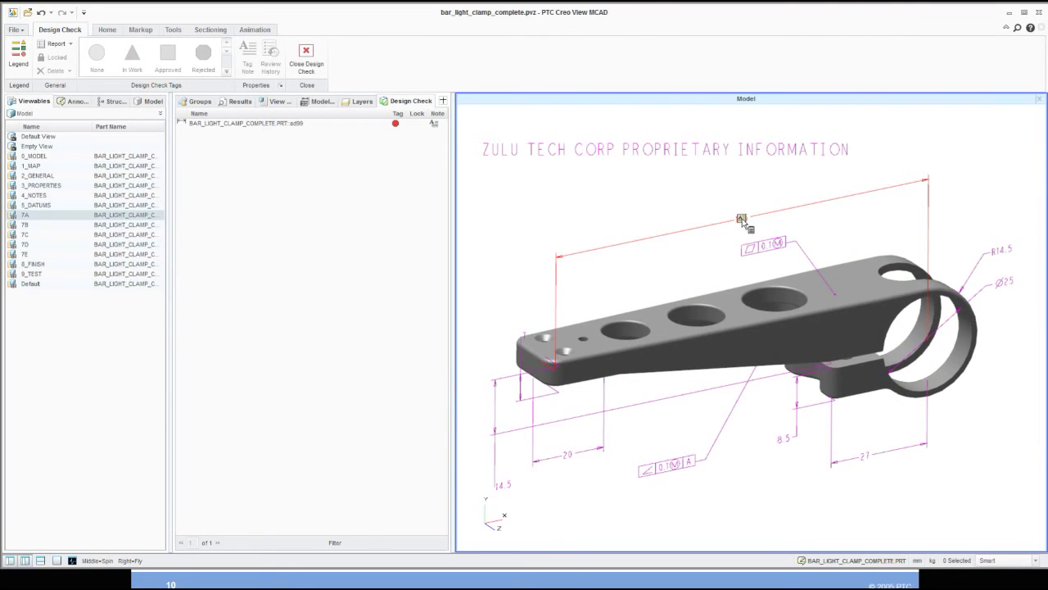
# Move the note marker beside the 105 dimension and review the note
pyautogui.moveTo(741, 219); pyautogui.dragTo(727, 234)
pyautogui.click(728, 235)
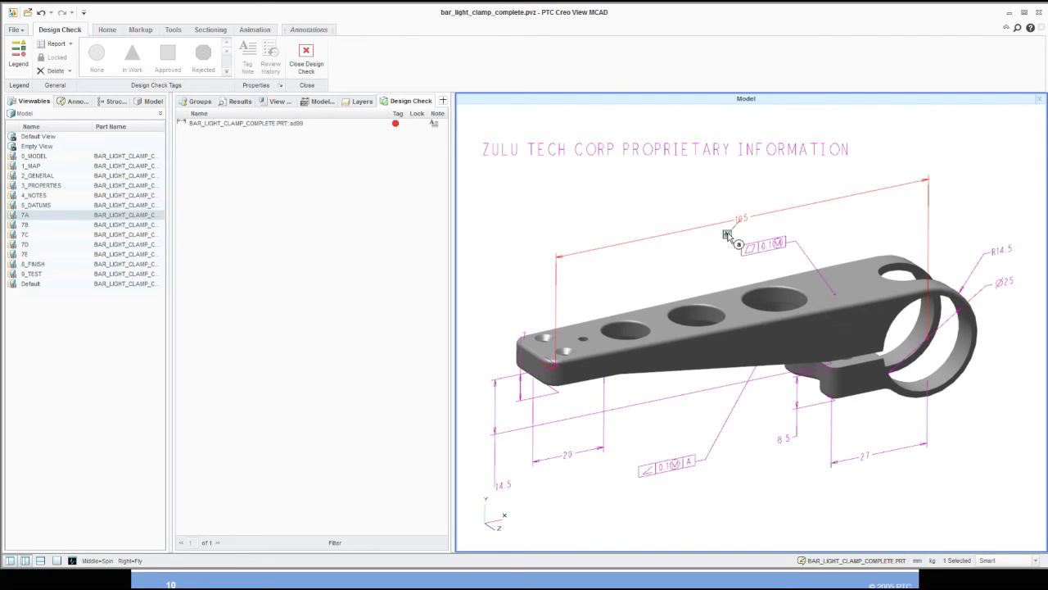
pyautogui.doubleClick(727, 235)
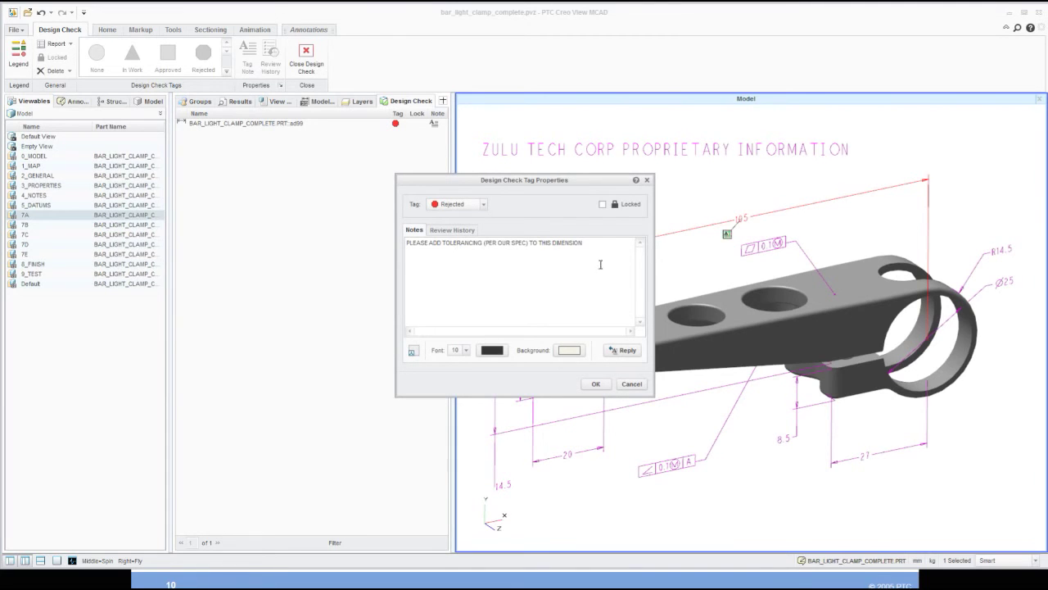
pyautogui.click(595, 384)
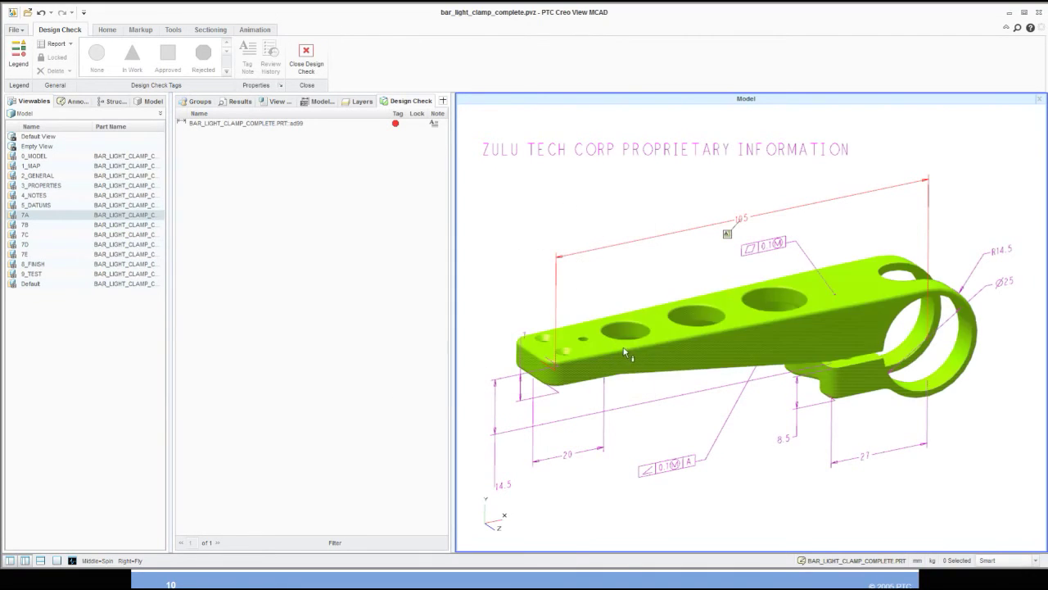
# Tag the 27 dimension (annotation ad165) as In Work and open its Tag Properties
pyautogui.keyDown('shift'); pyautogui.moveTo(735, 285); pyautogui.dragTo(885, 392, button='middle'); pyautogui.keyUp('shift')
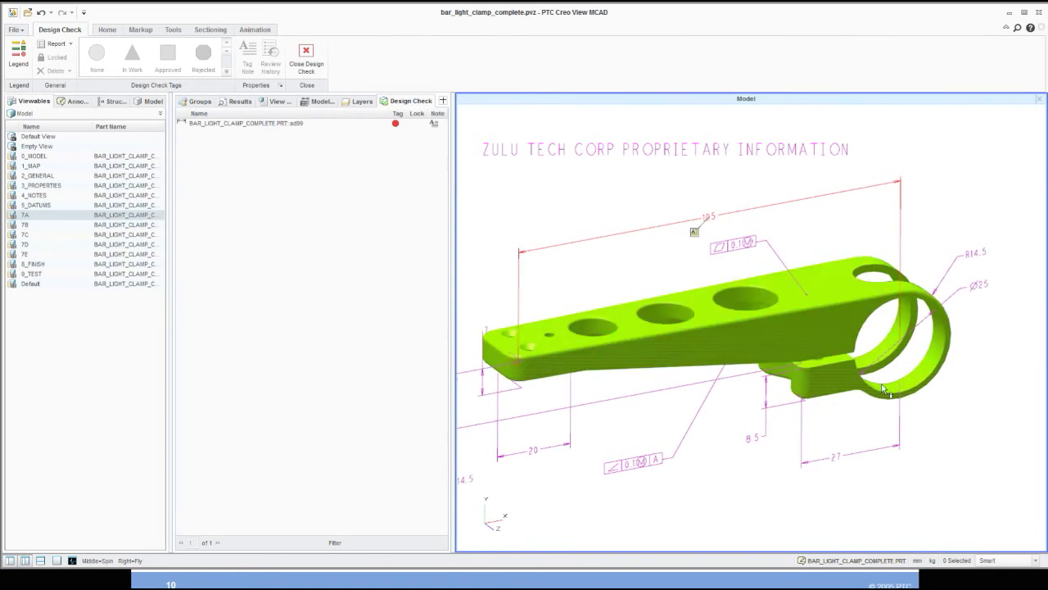
pyautogui.click(836, 459)
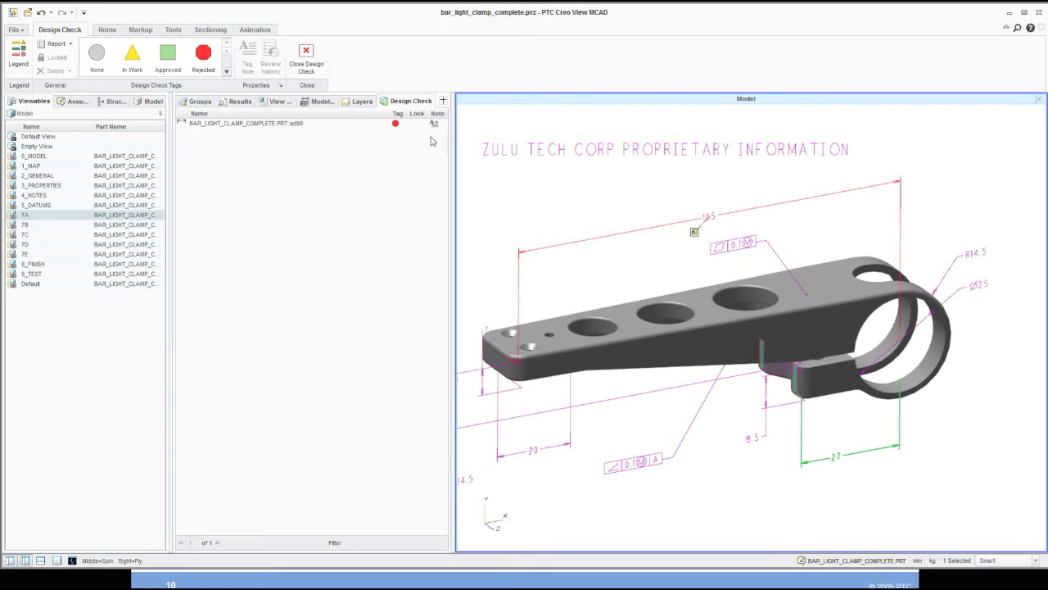
pyautogui.click(134, 56)
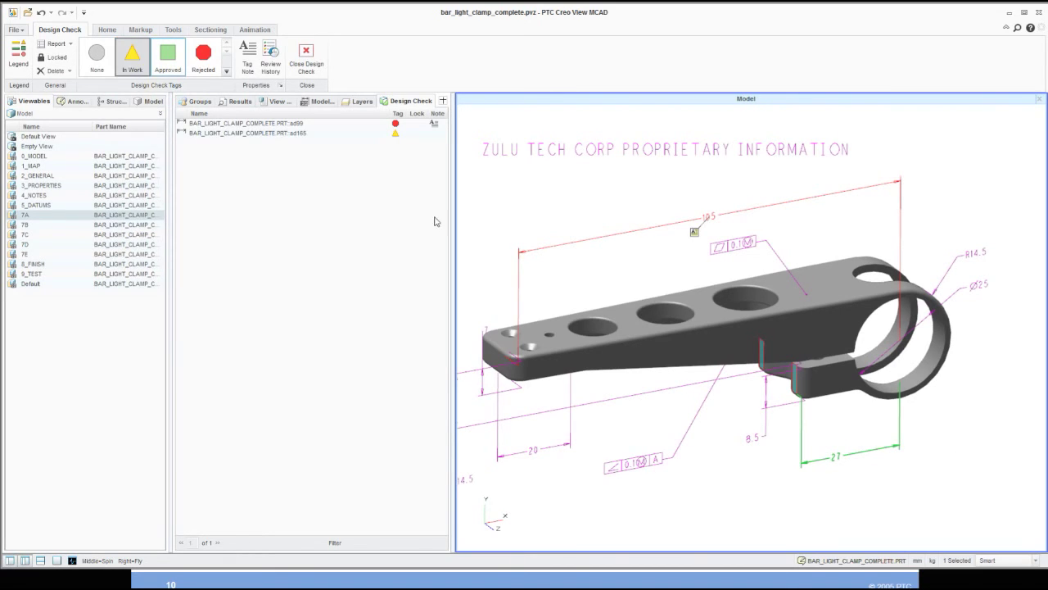
pyautogui.scroll(3, 855, 473)
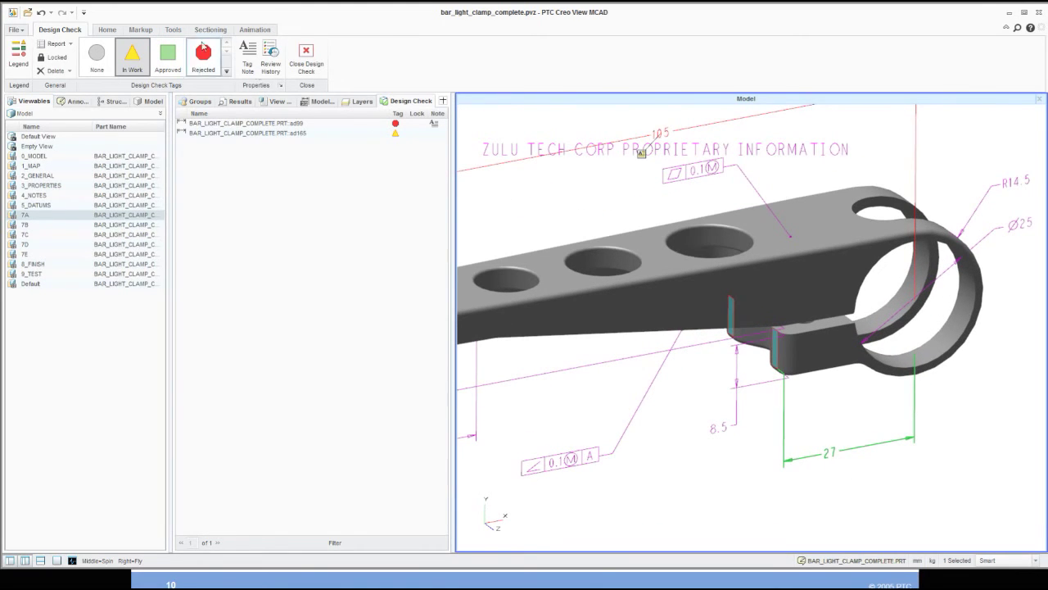
pyautogui.click(247, 56)
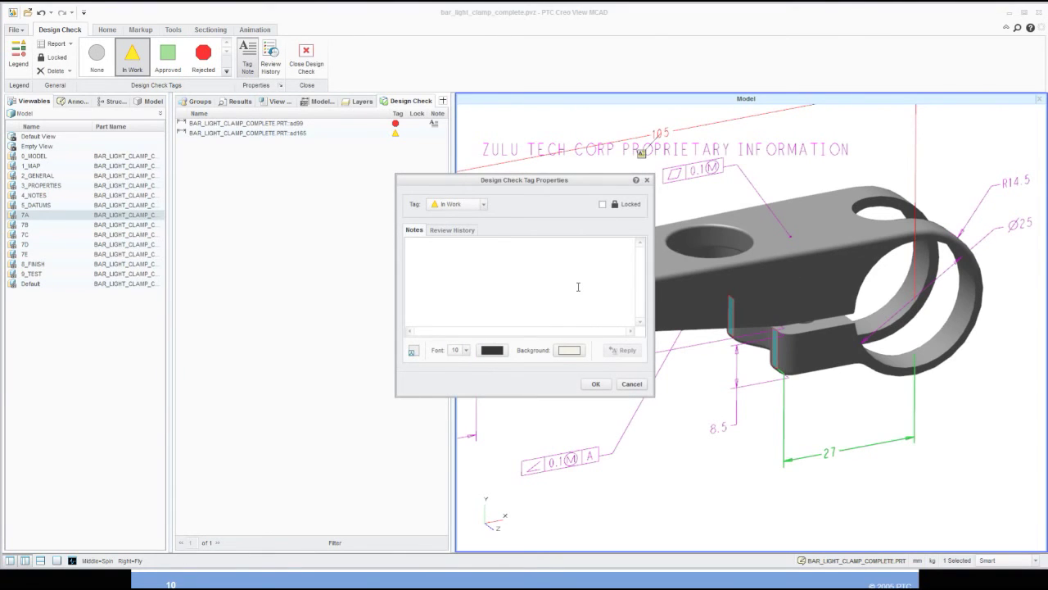
# Write 'BE AWARE OF TOLERANCE STACK-UP' as the In Work tag's note and confirm
pyautogui.write('BE AWARE OF TOLERANCE STACK-UP')
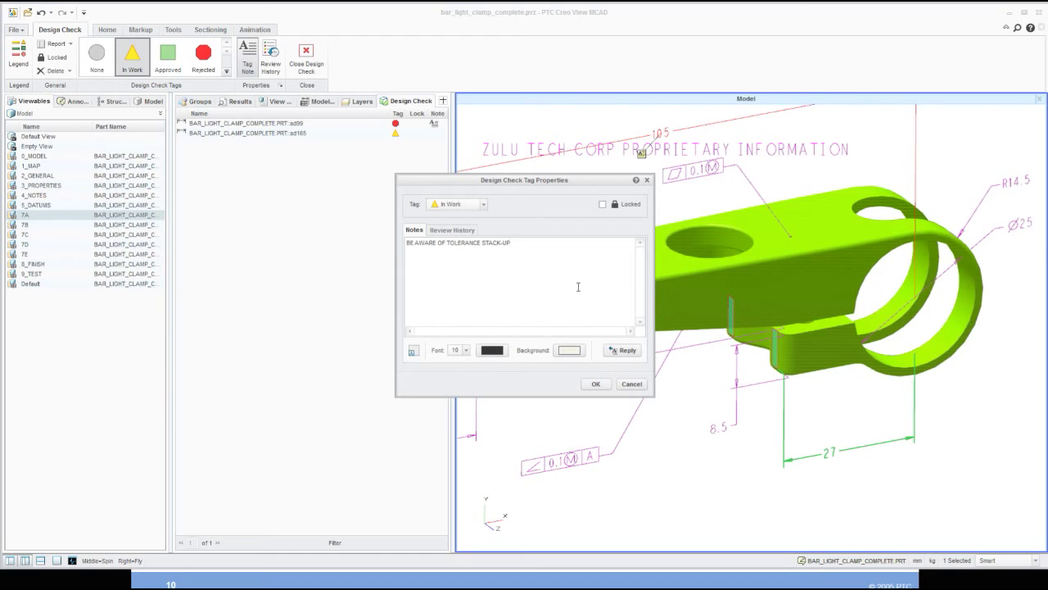
pyautogui.click(598, 383)
pyautogui.moveTo(697, 417)
pyautogui.mouseDown(button='middle')
pyautogui.moveTo(768, 416)
pyautogui.moveTo(732, 428)
pyautogui.moveTo(706, 420)
pyautogui.mouseUp(button='middle')
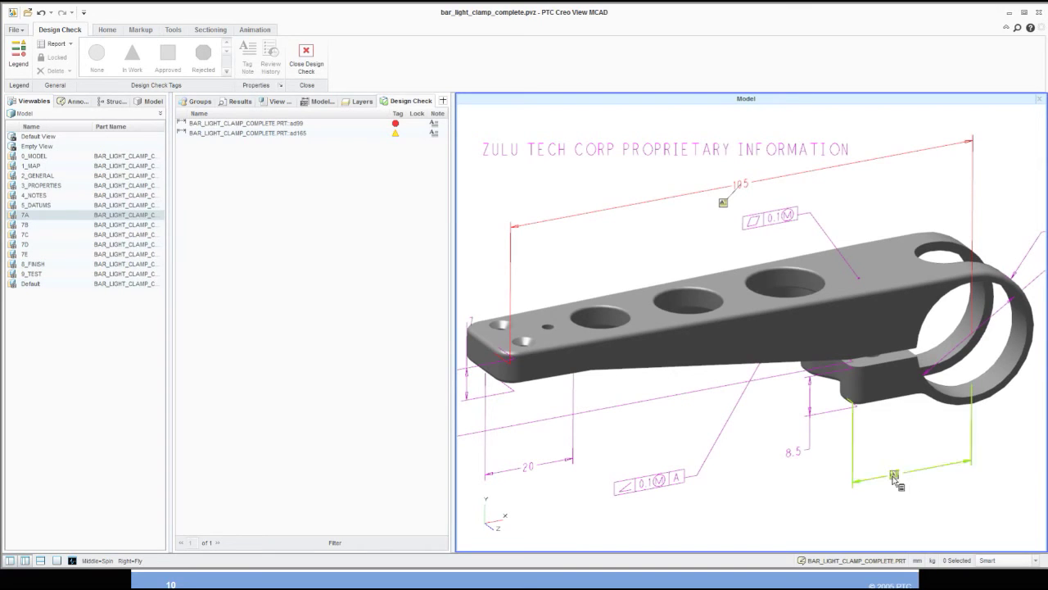
# Reposition the In Work note marker and select the six cylinder faces of the three holes
pyautogui.moveTo(894, 475); pyautogui.dragTo(907, 459)
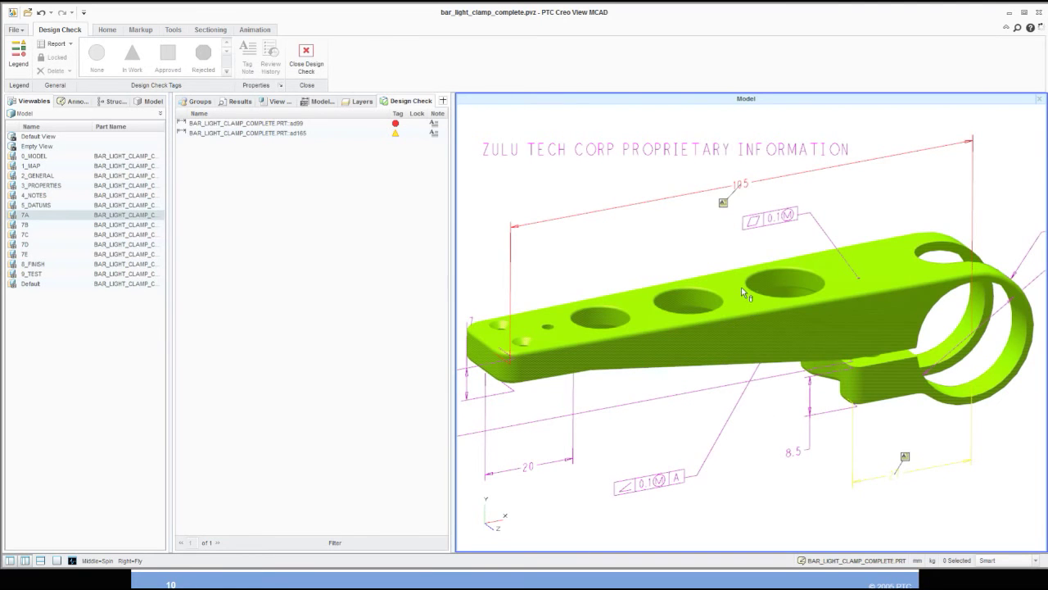
pyautogui.scroll(2, 578, 318)
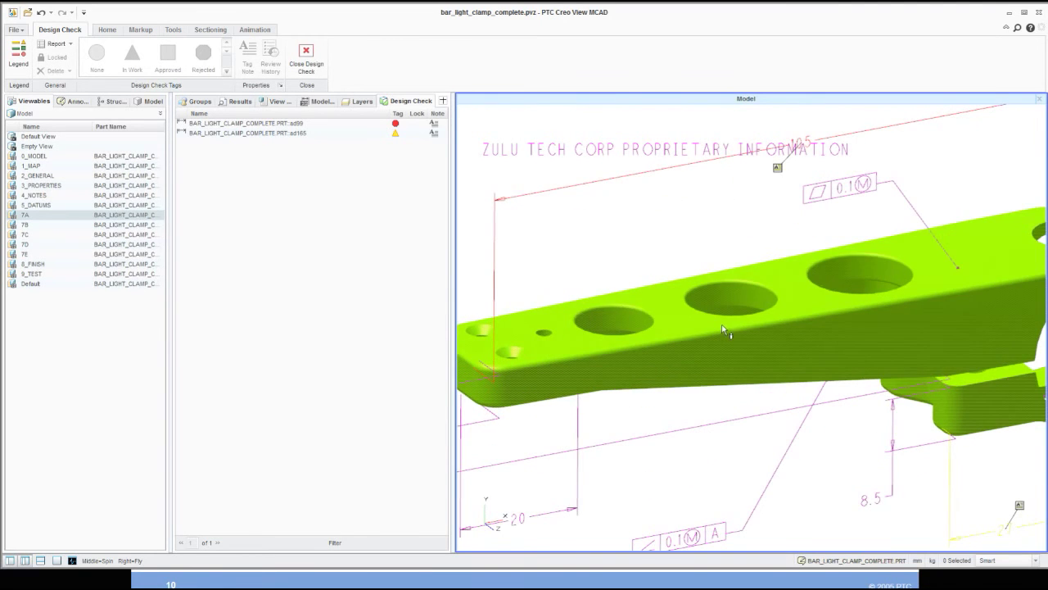
pyautogui.click(608, 317)
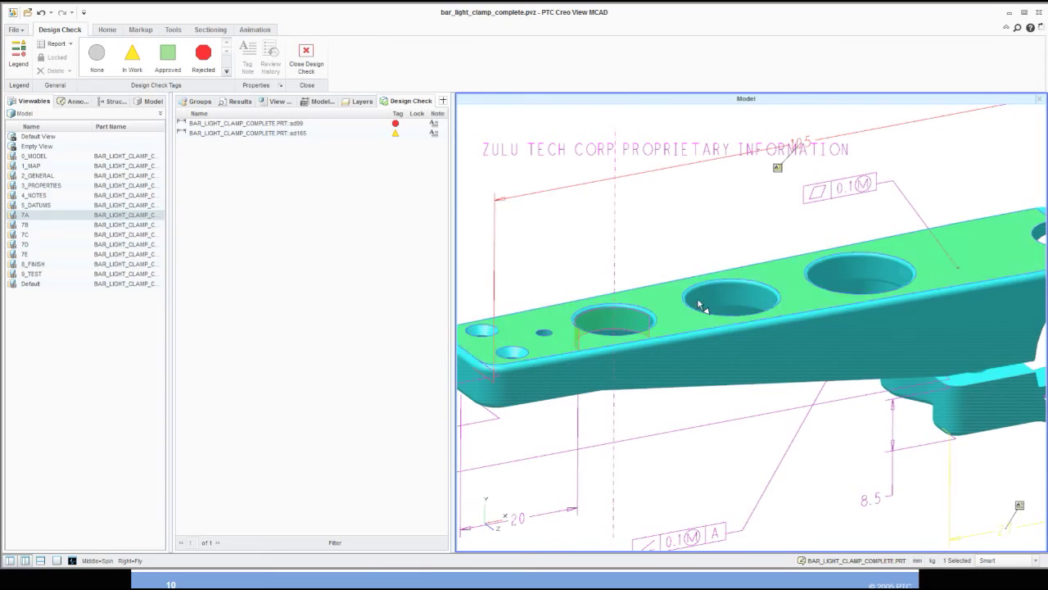
pyautogui.keyDown('ctrl'); pyautogui.click(714, 301); pyautogui.keyUp('ctrl')
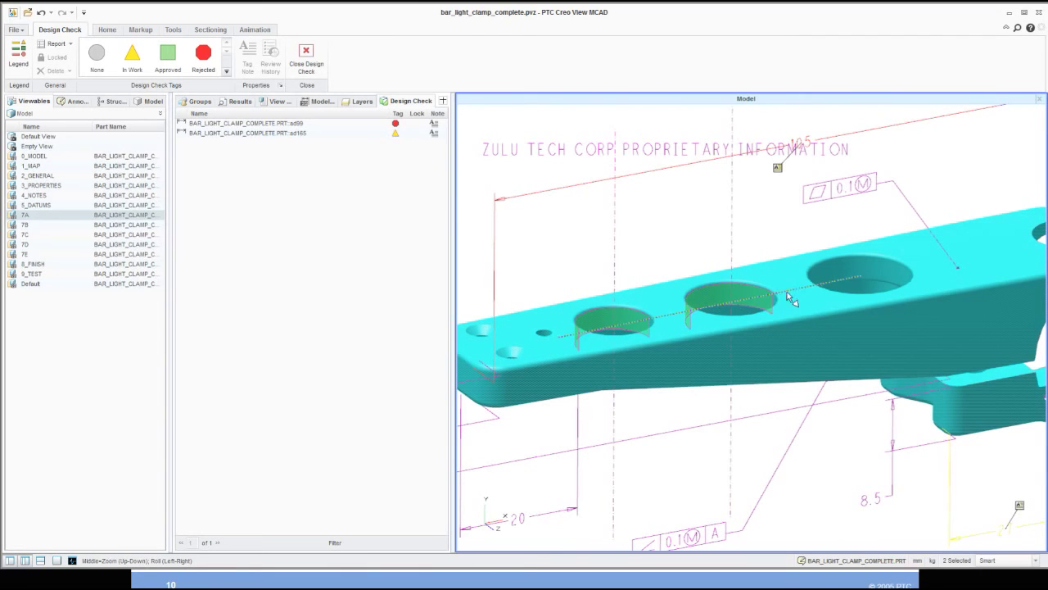
pyautogui.keyDown('ctrl'); pyautogui.click(829, 270); pyautogui.keyUp('ctrl')
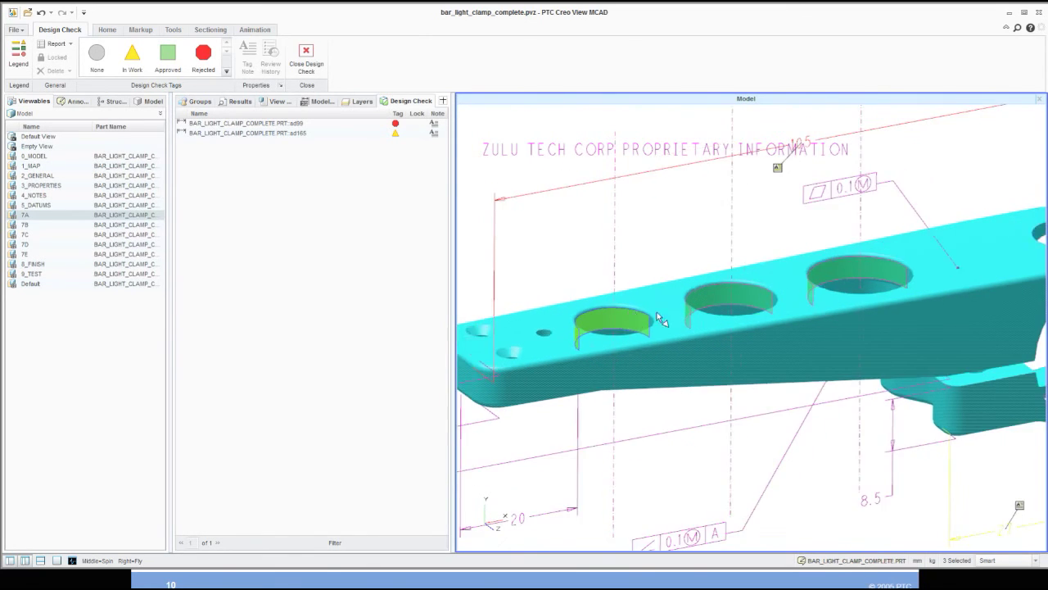
pyautogui.moveTo(750, 305)
pyautogui.mouseDown(button='middle')
pyautogui.moveTo(753, 318)
pyautogui.moveTo(942, 253)
pyautogui.mouseUp(button='middle')
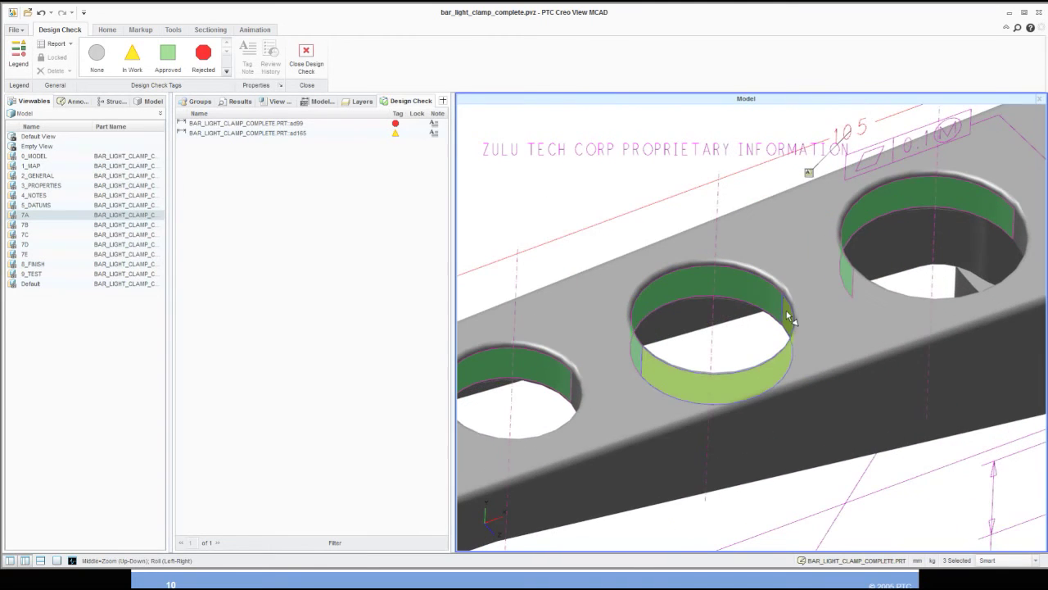
pyautogui.keyDown('ctrl'); pyautogui.click(1030, 232); pyautogui.keyUp('ctrl')
pyautogui.keyDown('ctrl'); pyautogui.click(1031, 232); pyautogui.keyUp('ctrl')
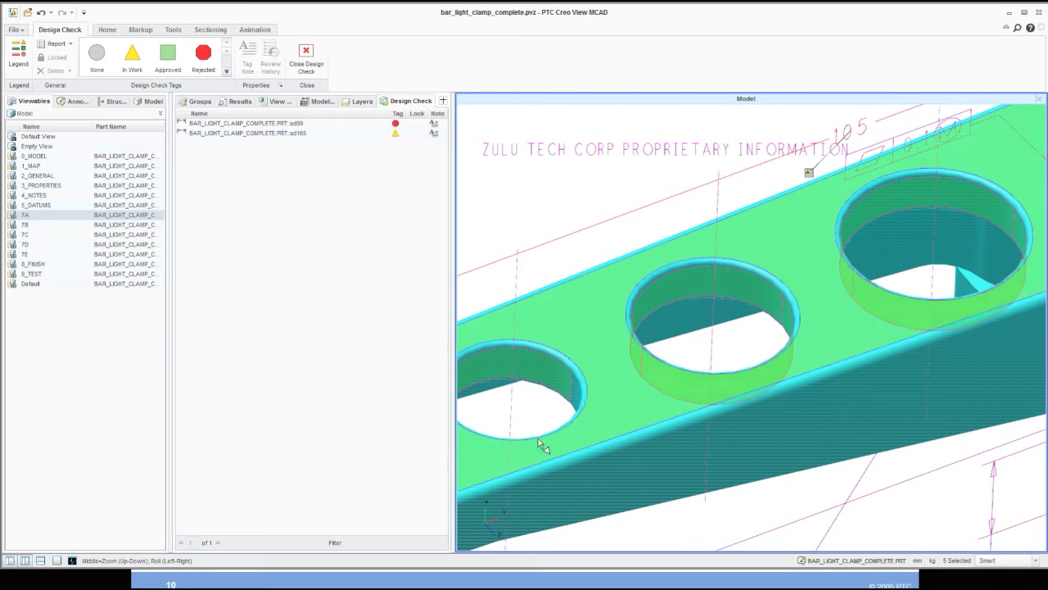
pyautogui.keyDown('ctrl'); pyautogui.click(578, 400); pyautogui.keyUp('ctrl')
# Tag the selected hole faces Approved, spin the model, and clear the selection
pyautogui.moveTo(631, 380); pyautogui.dragTo(663, 365, button='middle')
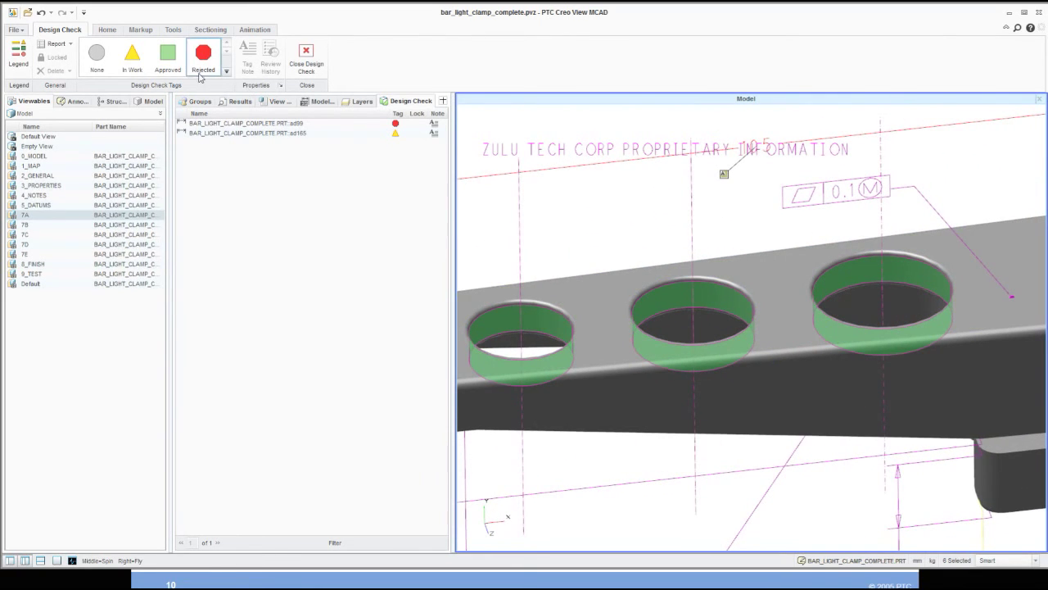
pyautogui.click(167, 57)
pyautogui.moveTo(646, 261); pyautogui.dragTo(760, 406, button='middle')
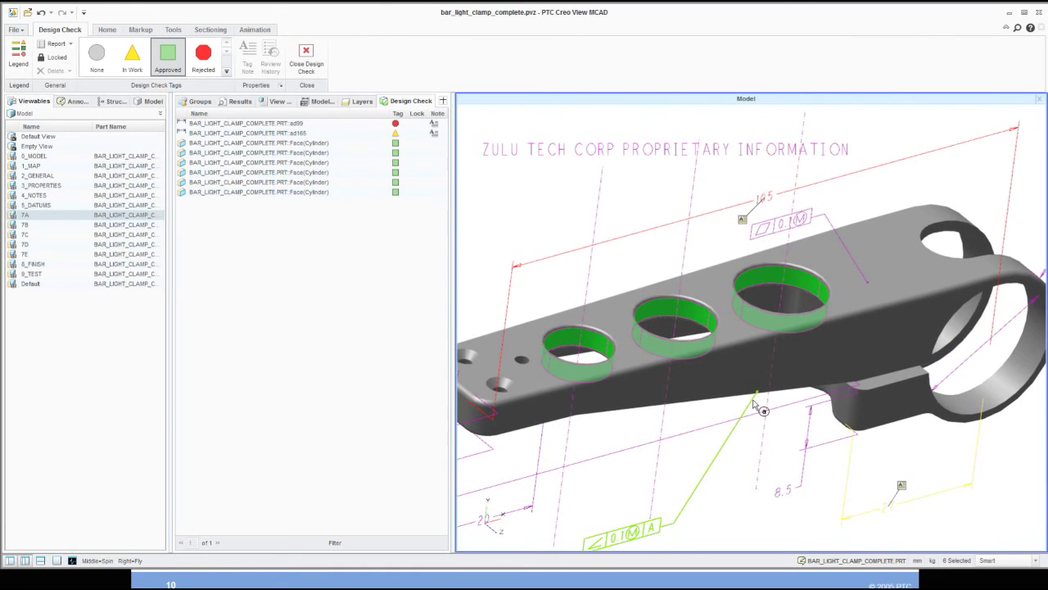
pyautogui.click(506, 176)
# Show the 5_DATUMS view and tag the whole bar light clamp part In Work
pyautogui.moveTo(866, 273); pyautogui.dragTo(685, 336, button='middle')
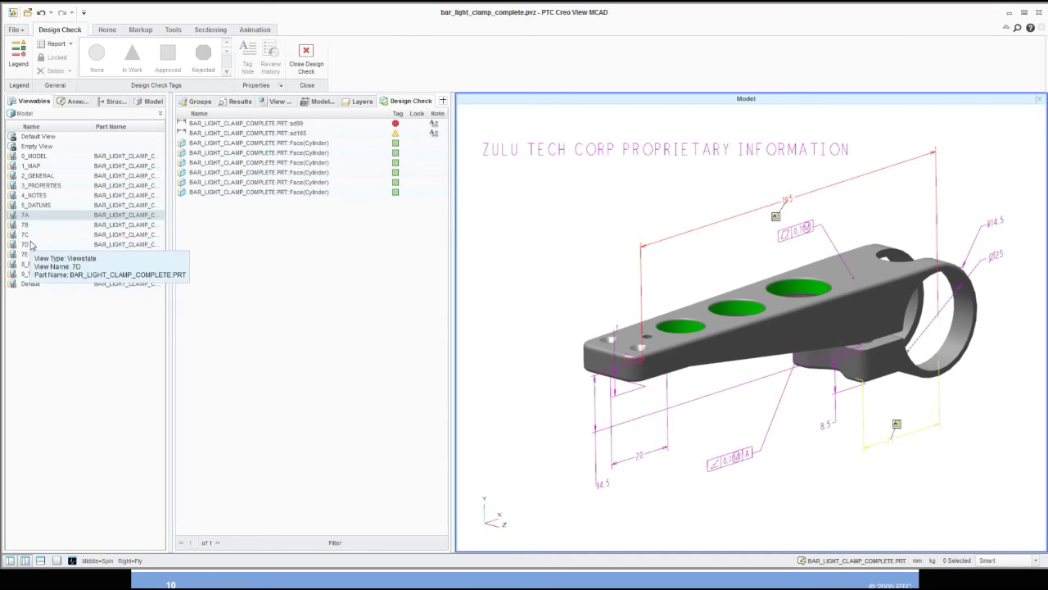
pyautogui.click(36, 205)
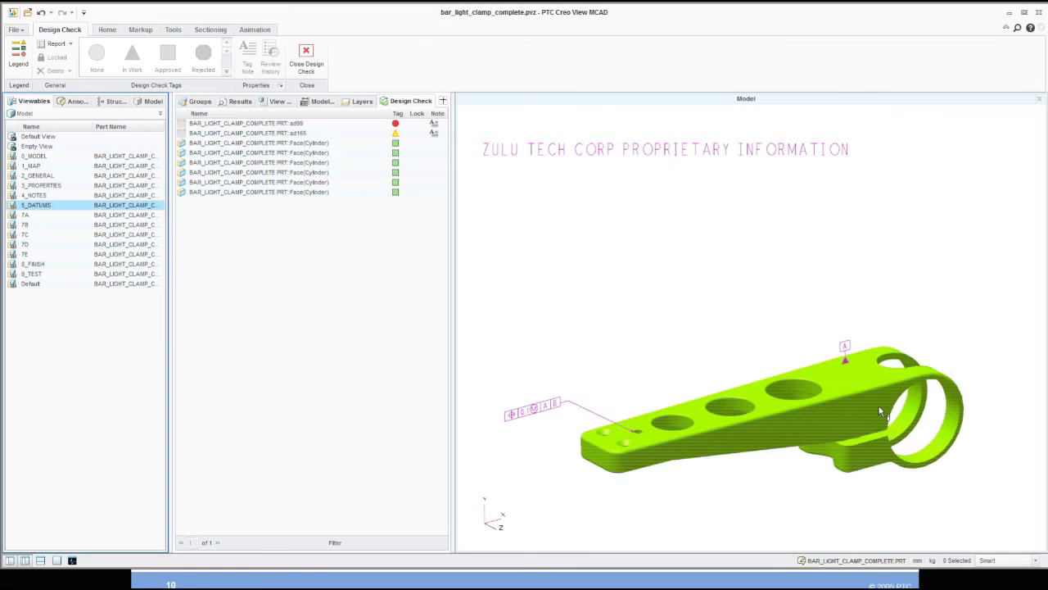
pyautogui.click(868, 403)
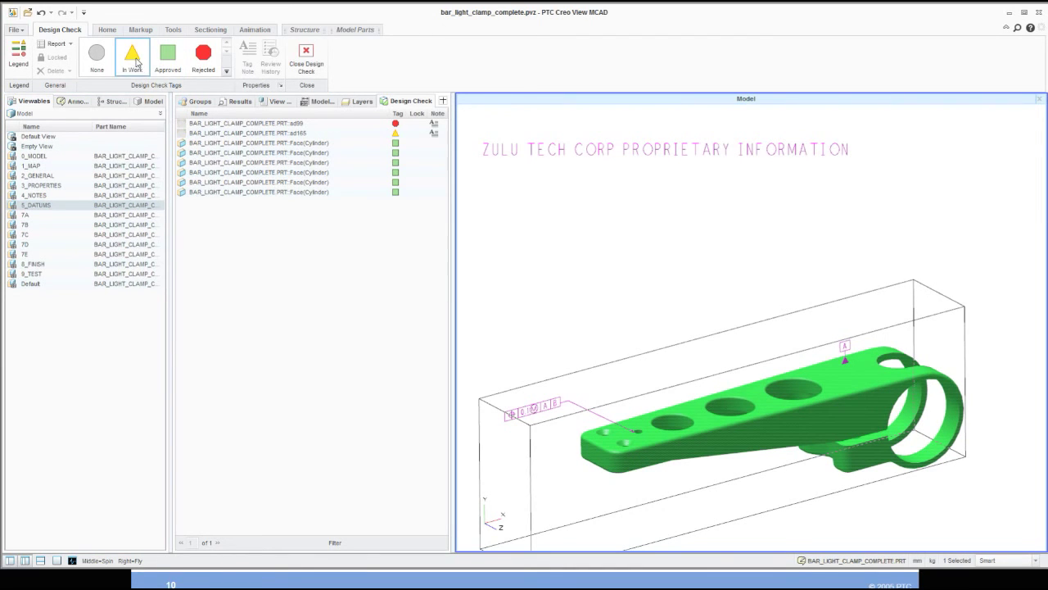
pyautogui.click(135, 63)
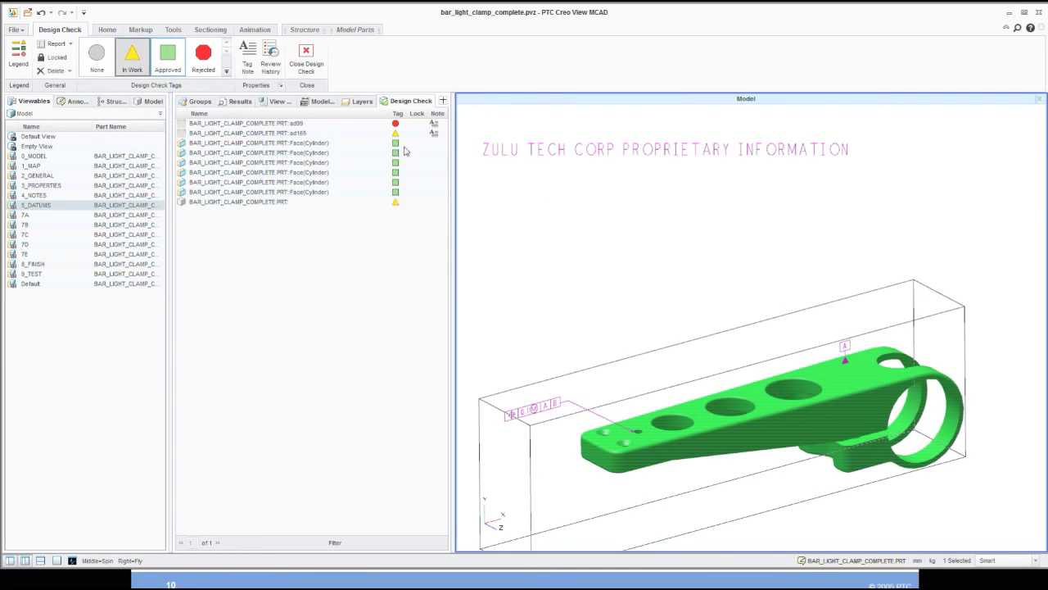
pyautogui.click(604, 202)
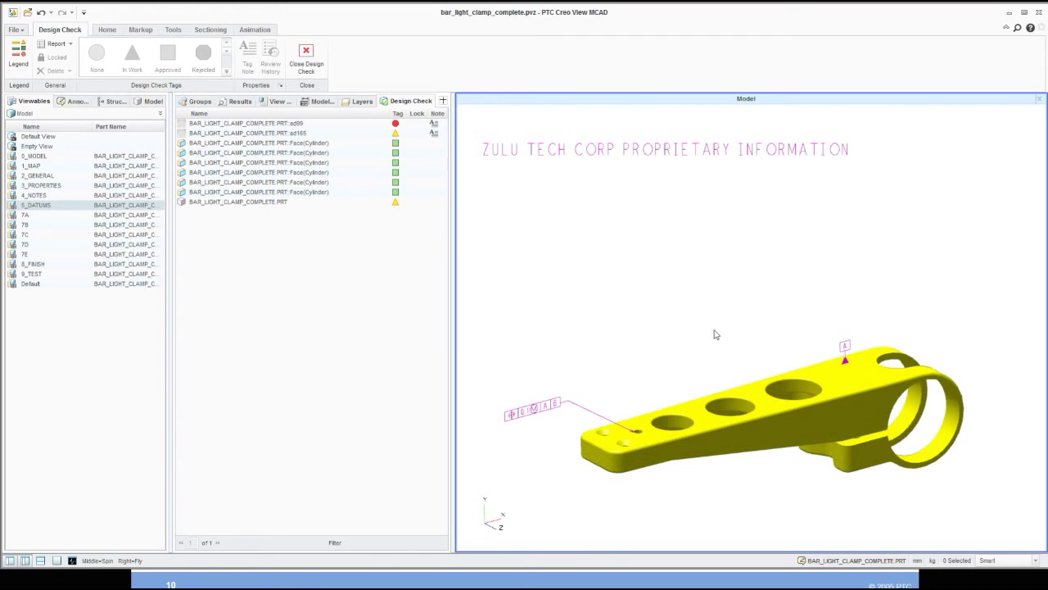
# Shift the part up and zoom the view, then reselect the clamp part
pyautogui.keyDown('shift'); pyautogui.moveTo(716, 333); pyautogui.dragTo(722, 311, button='middle'); pyautogui.keyUp('shift')
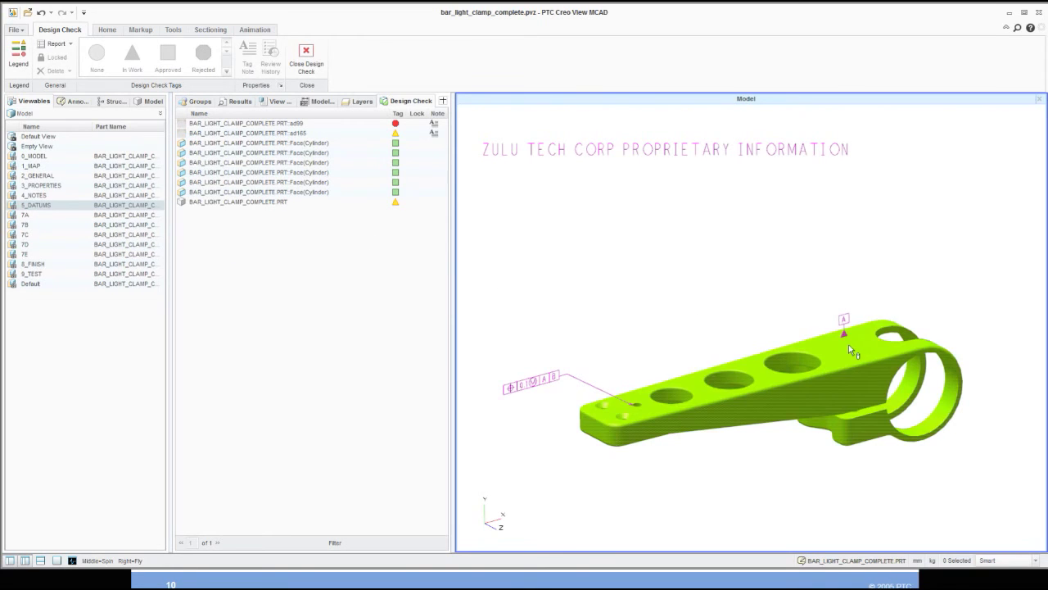
pyautogui.keyDown('shift'); pyautogui.moveTo(710, 314); pyautogui.dragTo(698, 291, button='middle'); pyautogui.keyUp('shift')
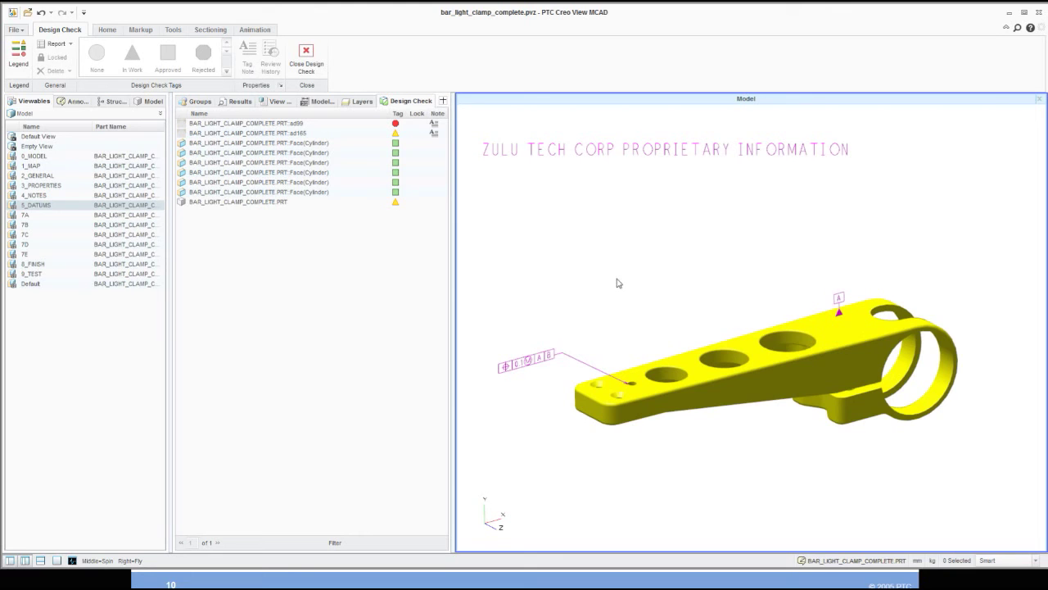
pyautogui.scroll(-2, 620, 284)
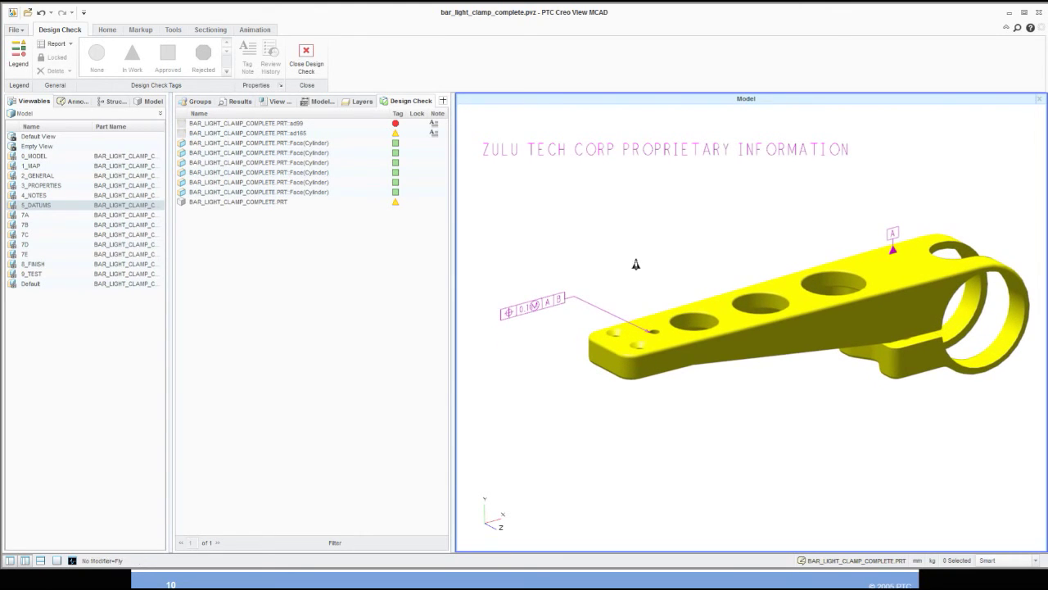
pyautogui.rightClick(637, 263)
pyautogui.click(689, 383)
pyautogui.click(812, 310)
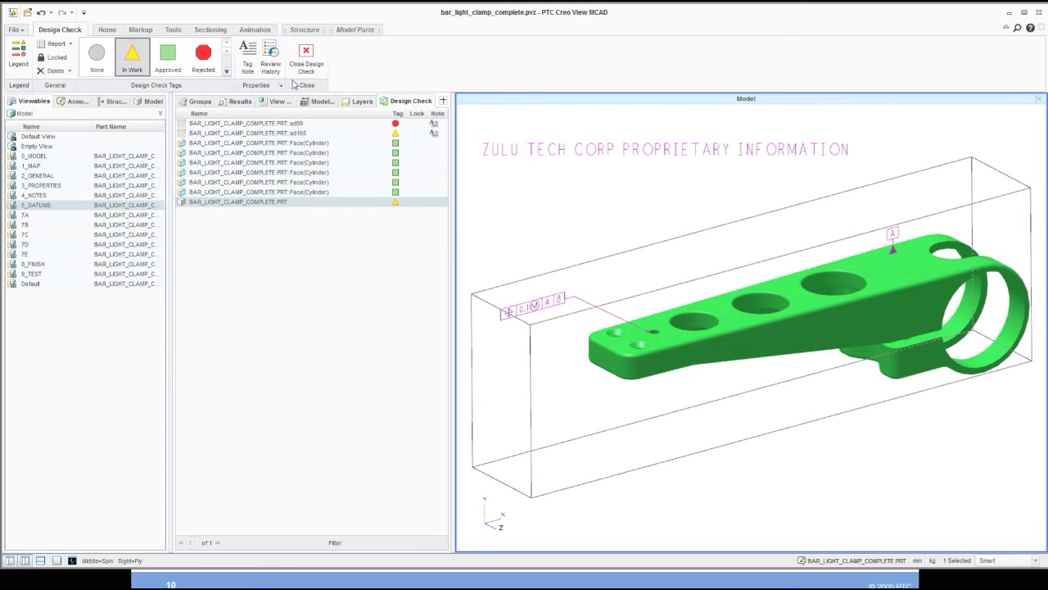
# Add the note 'ADDITIONAL GD&T REQUIRED, PLEASE EVALUATE THE PART IN GD&T Advisor' to the In Work tag
pyautogui.click(248, 56)
pyautogui.click(449, 258)
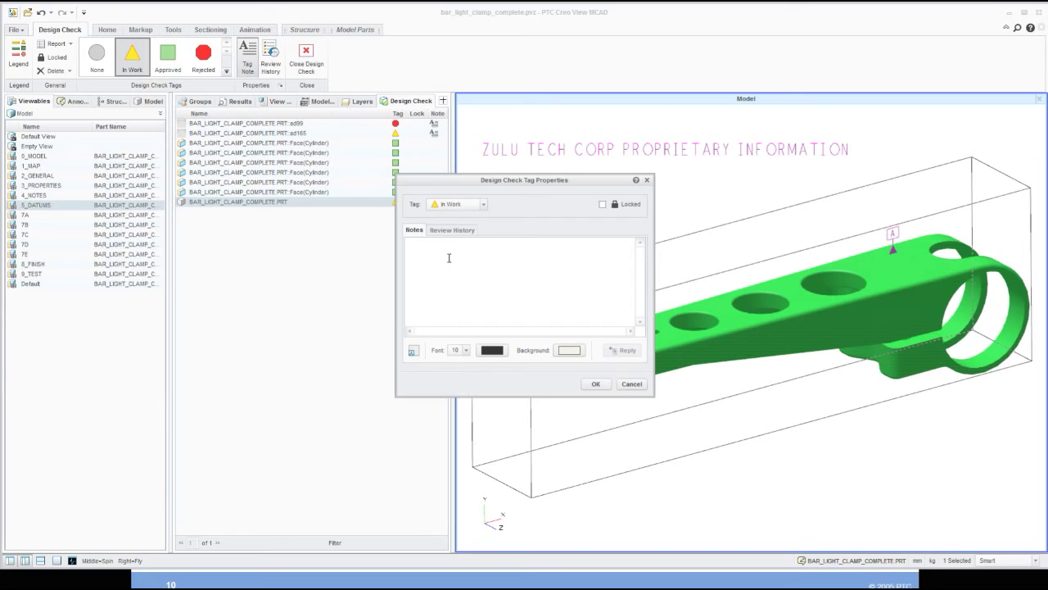
pyautogui.write('AD')
pyautogui.write('DITIONAL')
pyautogui.write(' GD')
pyautogui.write('&T')
pyautogui.write(' REQUIRED  ')
pyautogui.write('PLEASE EVALUA')
pyautogui.write('TE THE PART')
pyautogui.write(' IN')
pyautogui.write(' gd&t')
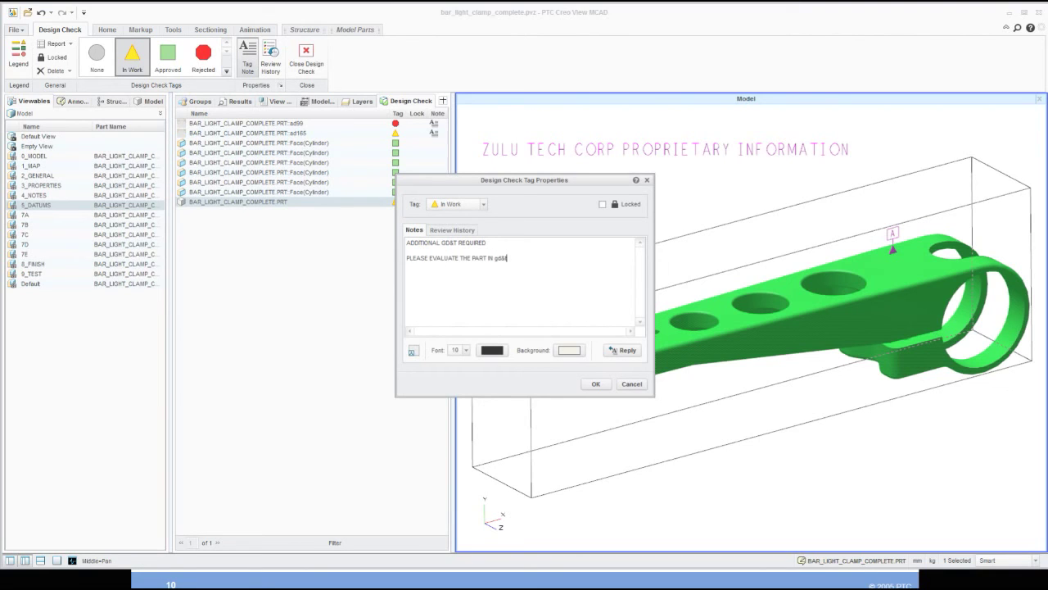
pyautogui.press('BackSpace')
pyautogui.press('BackSpace')
pyautogui.press('BackSpace')
pyautogui.press('BackSpace')
pyautogui.write('g')
pyautogui.press('BackSpace')
pyautogui.write('GD&T Advisor')
pyautogui.click(596, 384)
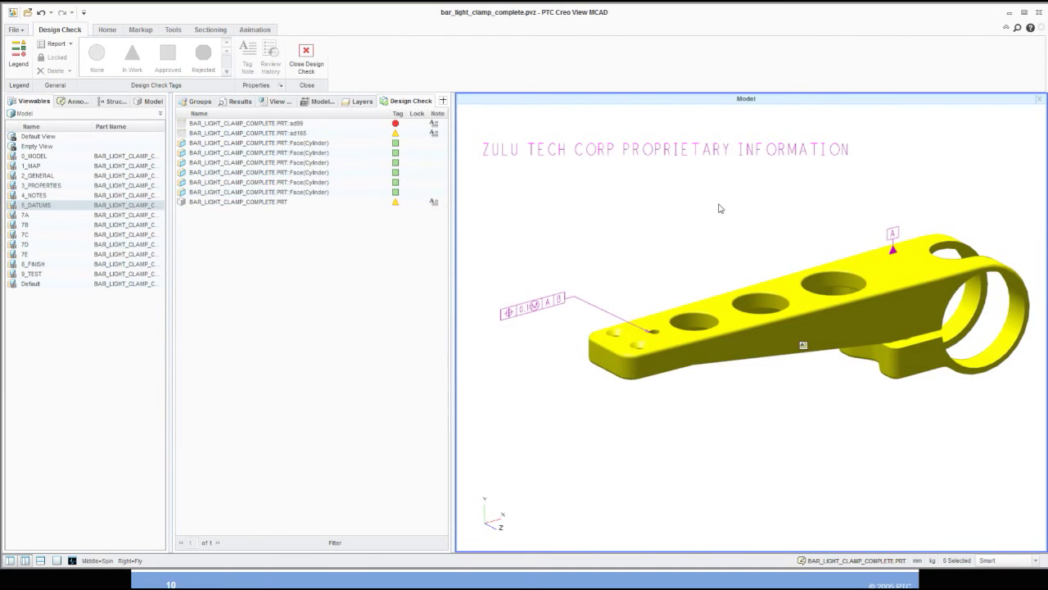
# Place the part's note marker on the model, then return to the 7A viewable
pyautogui.click(803, 351)
pyautogui.moveTo(805, 388)
pyautogui.click(29, 220)
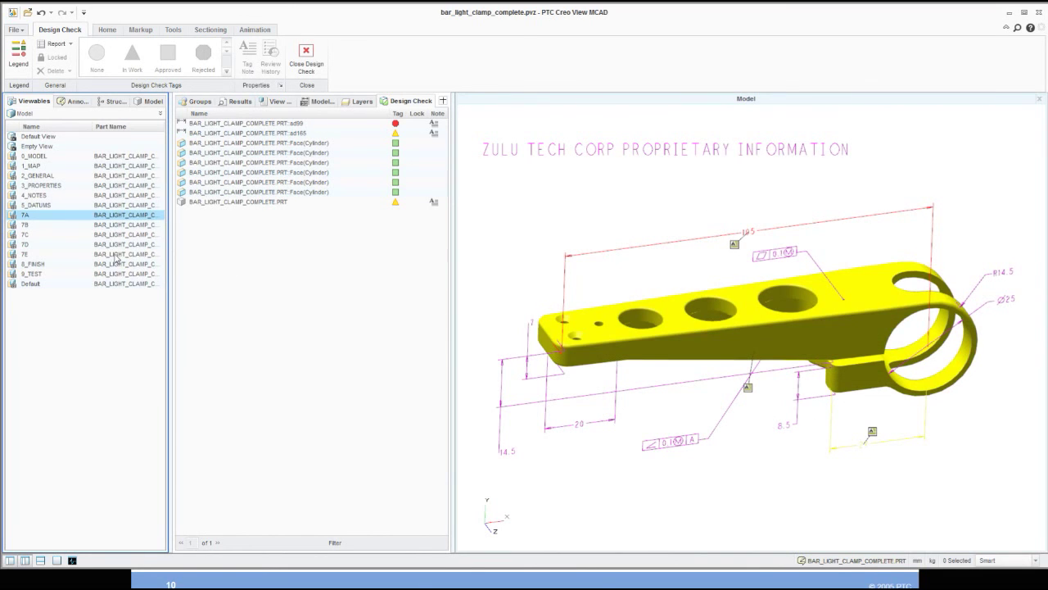
# In the 7B view, tag the M3x5, Ø2.5, Ø12, Ø14 and Ø11 hole callouts Approved
pyautogui.click(30, 225)
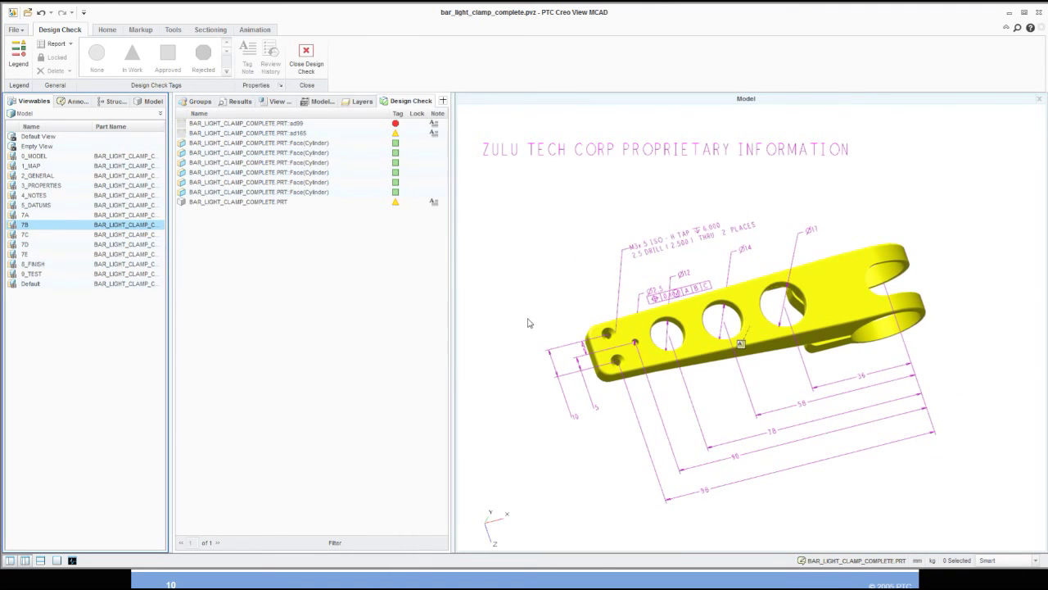
pyautogui.click(690, 245)
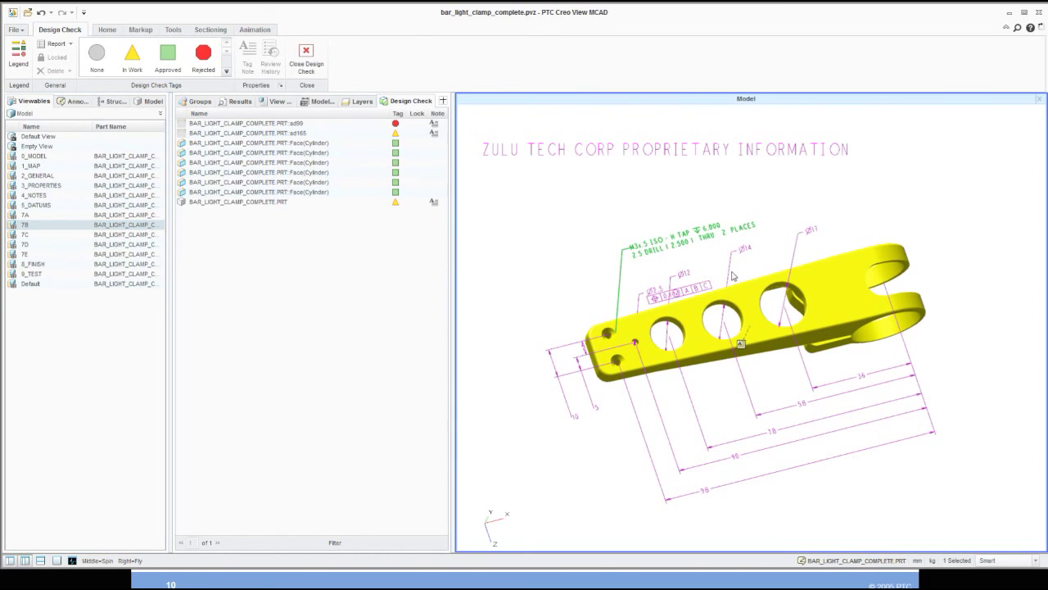
pyautogui.keyDown('ctrl'); pyautogui.click(657, 297); pyautogui.keyUp('ctrl')
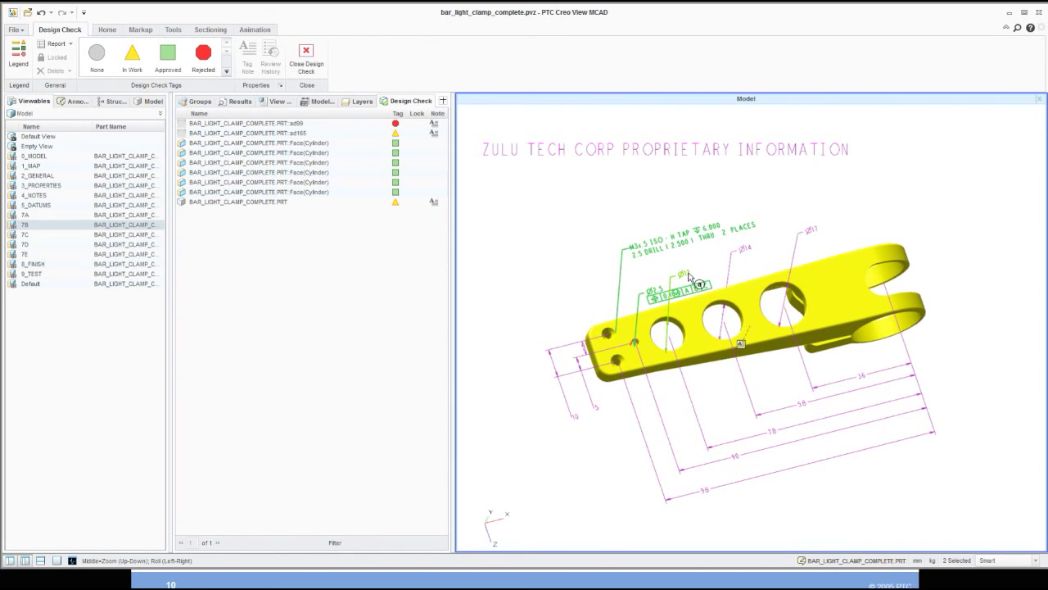
pyautogui.keyDown('ctrl'); pyautogui.click(695, 278); pyautogui.keyUp('ctrl')
pyautogui.keyDown('ctrl'); pyautogui.click(755, 250); pyautogui.keyUp('ctrl')
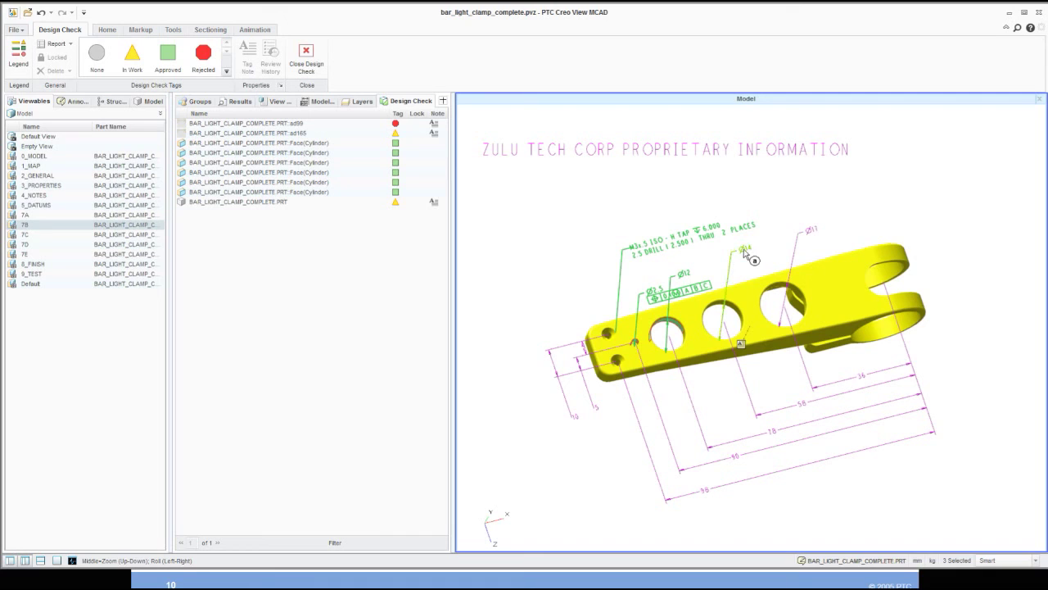
pyautogui.keyDown('ctrl'); pyautogui.click(812, 233); pyautogui.keyUp('ctrl')
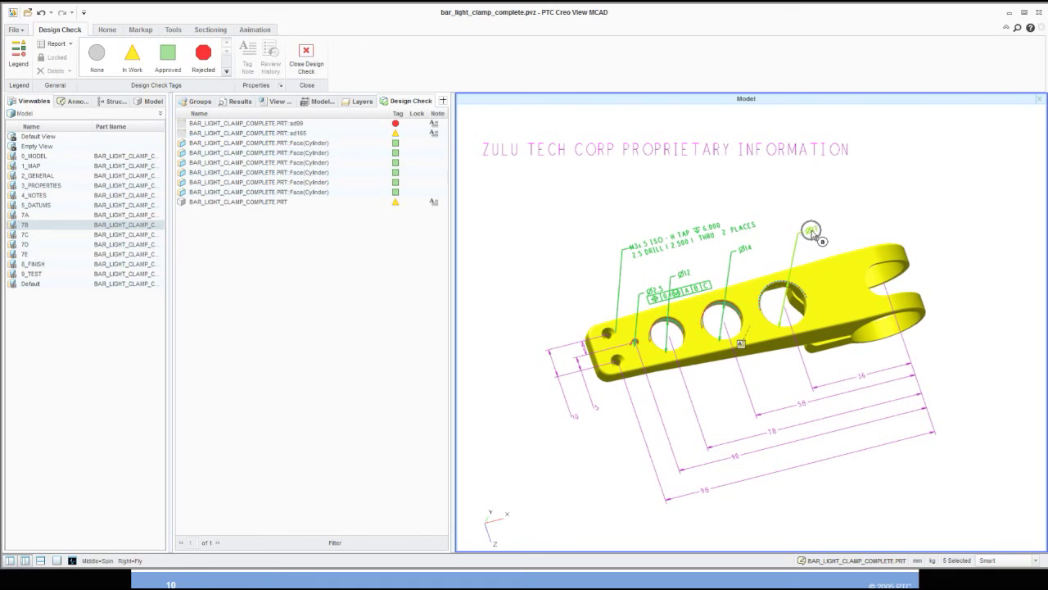
pyautogui.click(167, 58)
pyautogui.click(781, 210)
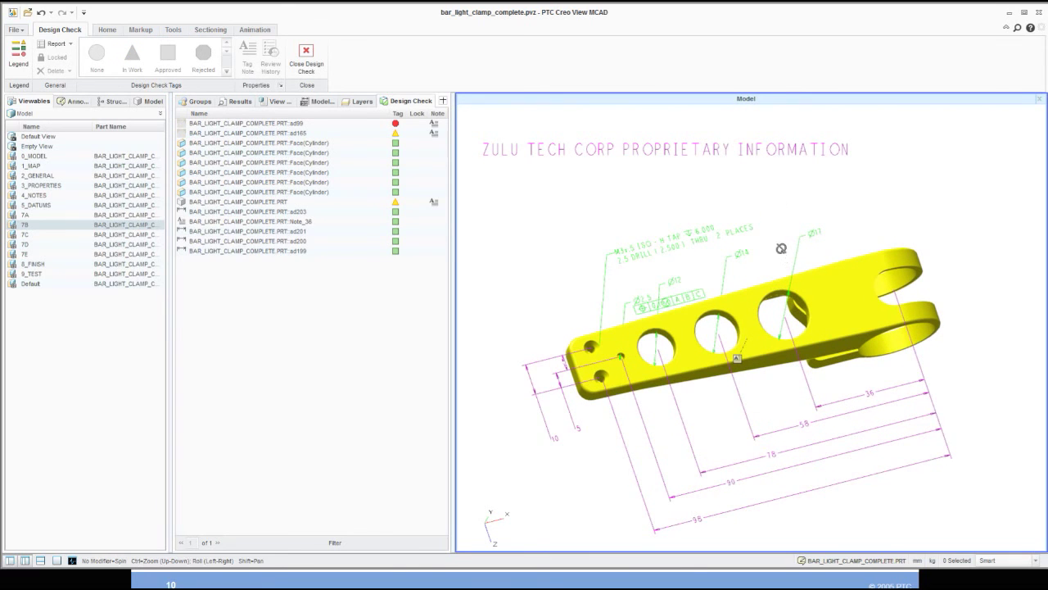
# Tag the 98, 78, 58 and 36 dimensions Approved
pyautogui.moveTo(786, 246); pyautogui.dragTo(778, 234, button='middle')
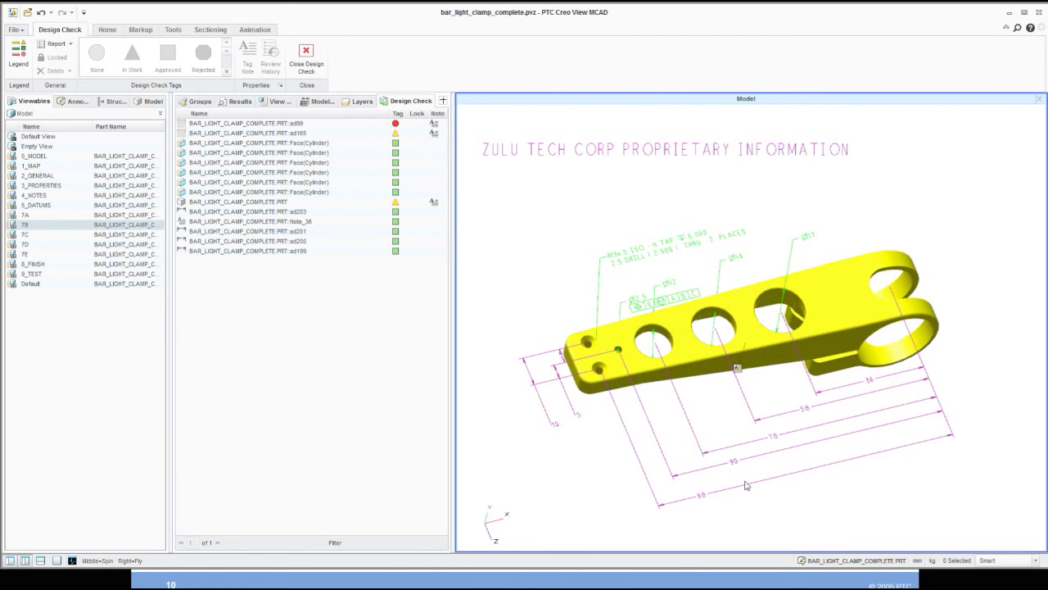
pyautogui.click(703, 501)
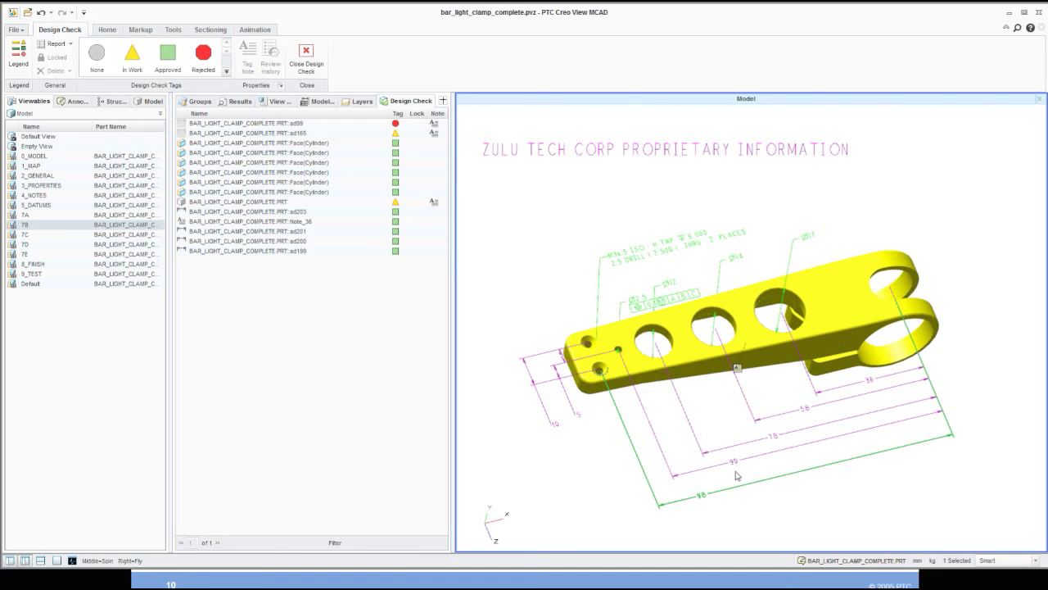
pyautogui.keyDown('ctrl'); pyautogui.click(773, 438); pyautogui.keyUp('ctrl')
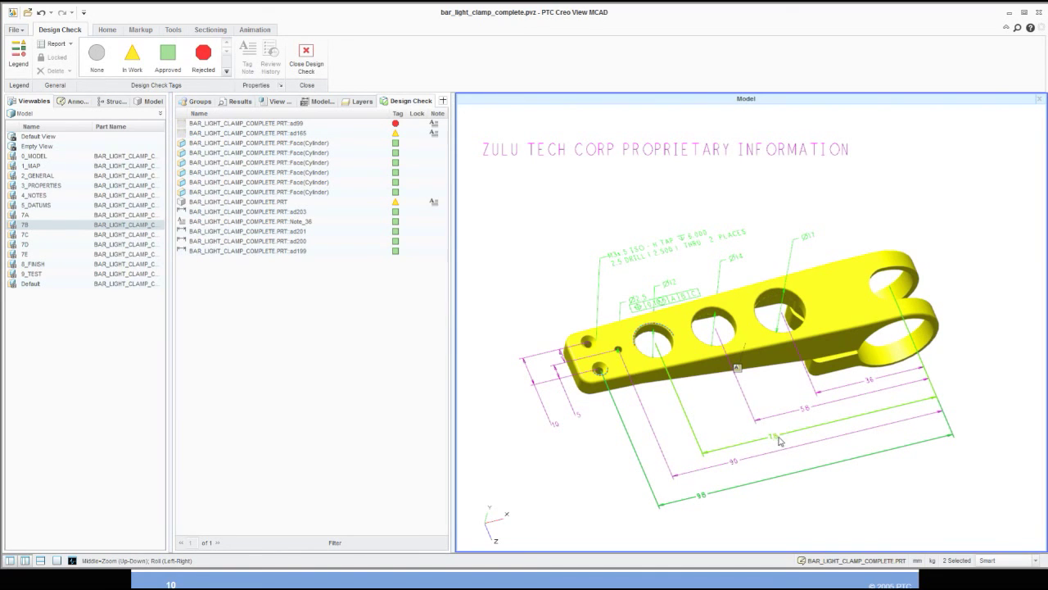
pyautogui.keyDown('ctrl'); pyautogui.click(807, 411); pyautogui.keyUp('ctrl')
pyautogui.keyDown('ctrl'); pyautogui.click(870, 383); pyautogui.keyUp('ctrl')
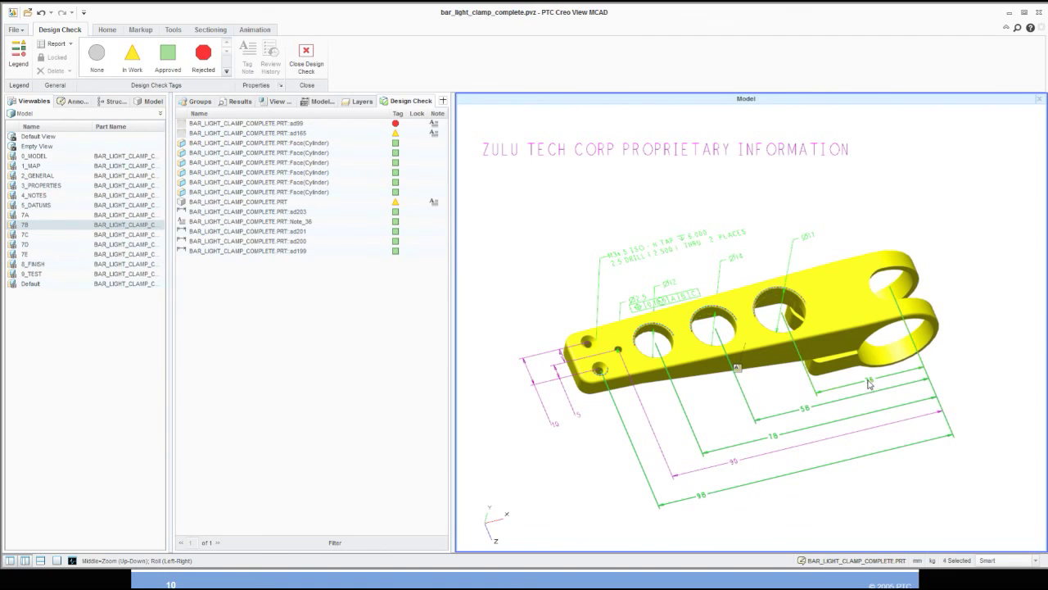
pyautogui.click(164, 50)
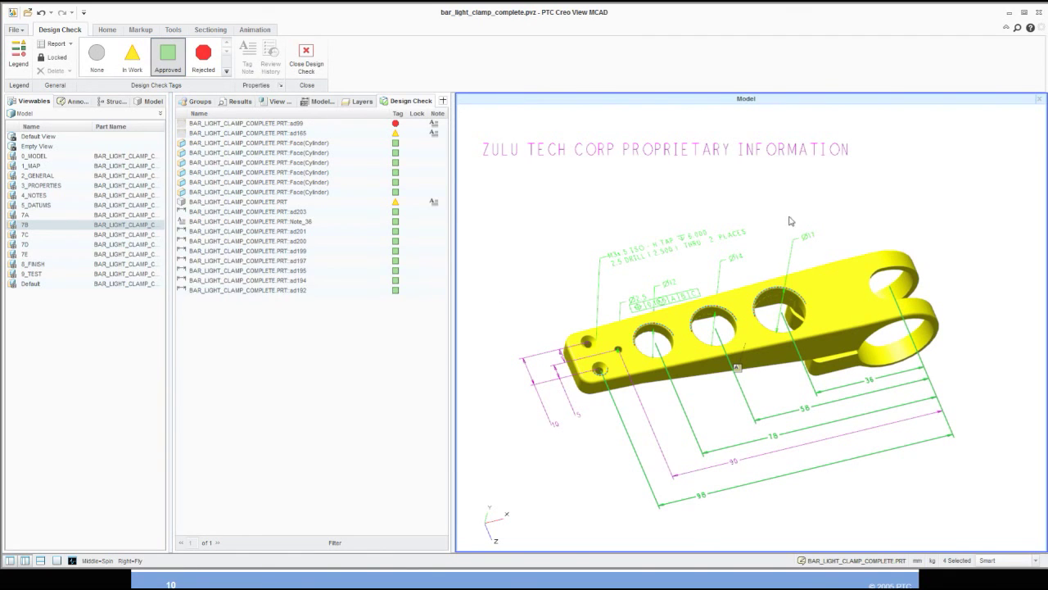
pyautogui.click(968, 180)
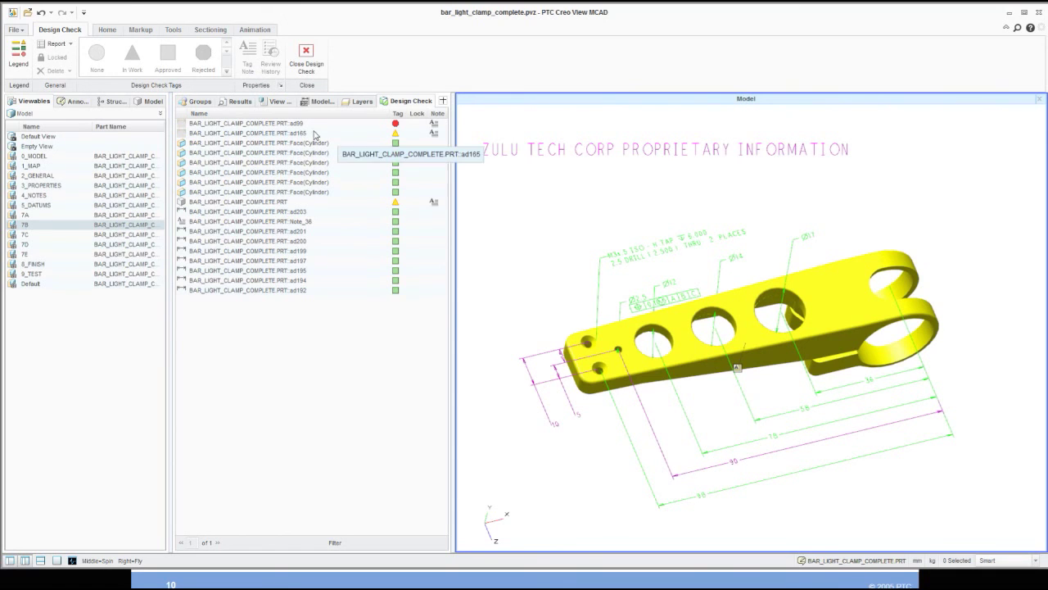
pyautogui.click(434, 125)
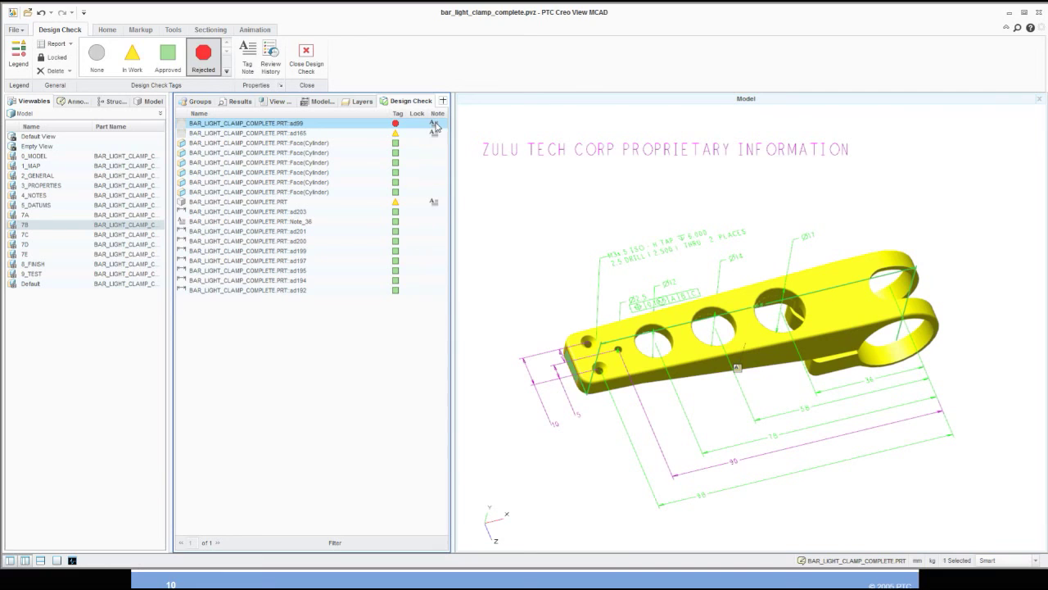
pyautogui.doubleClick(435, 124)
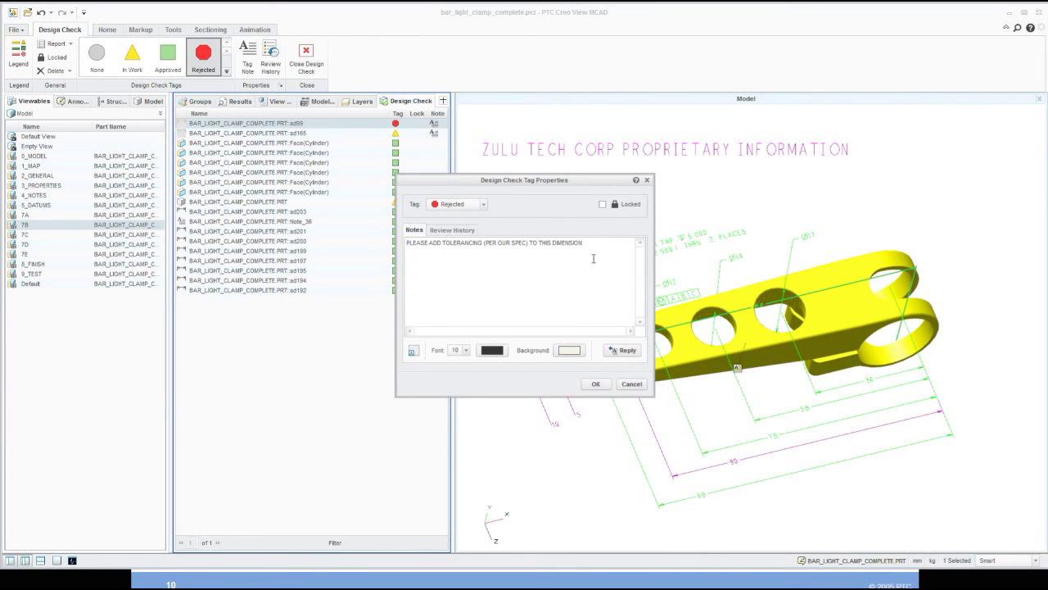
pyautogui.click(453, 230)
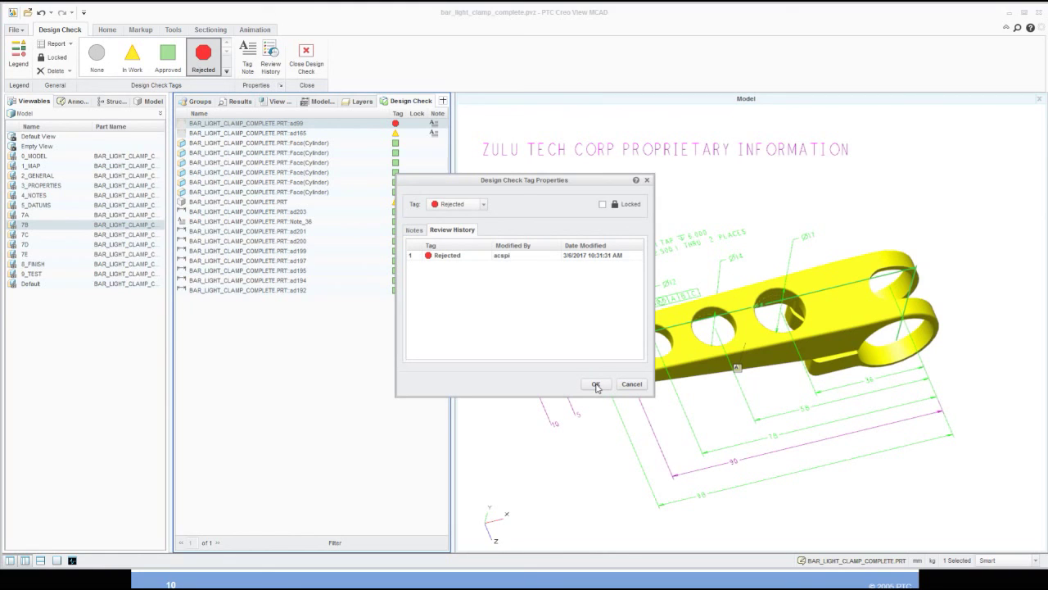
pyautogui.click(416, 231)
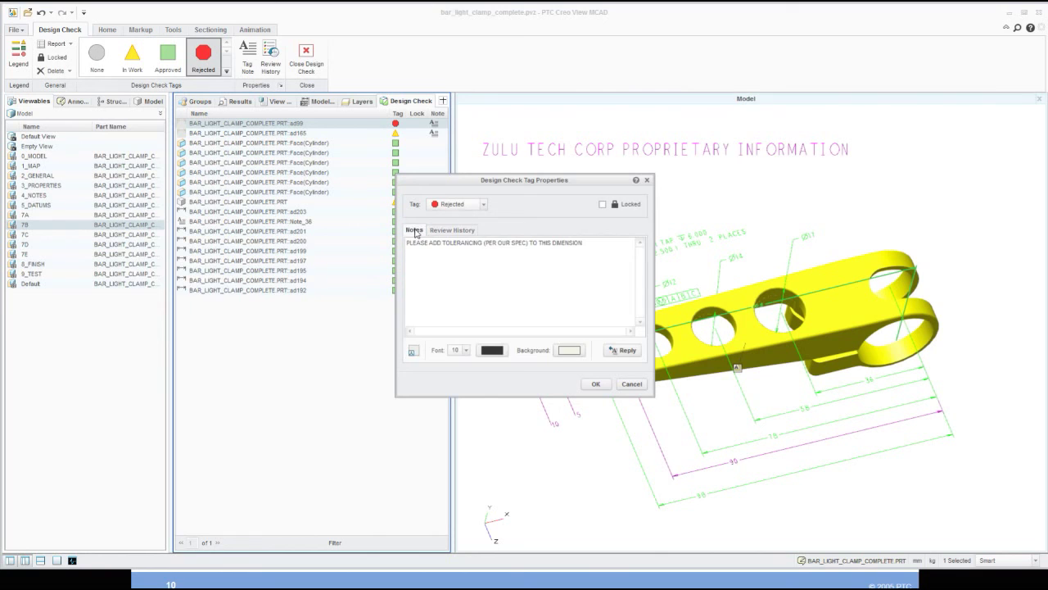
pyautogui.click(596, 384)
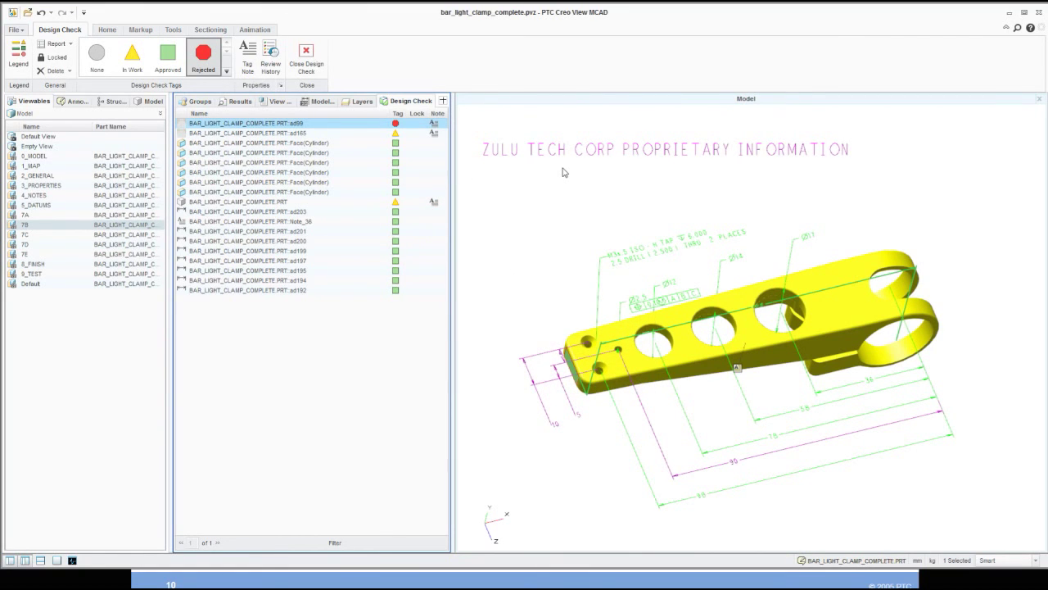